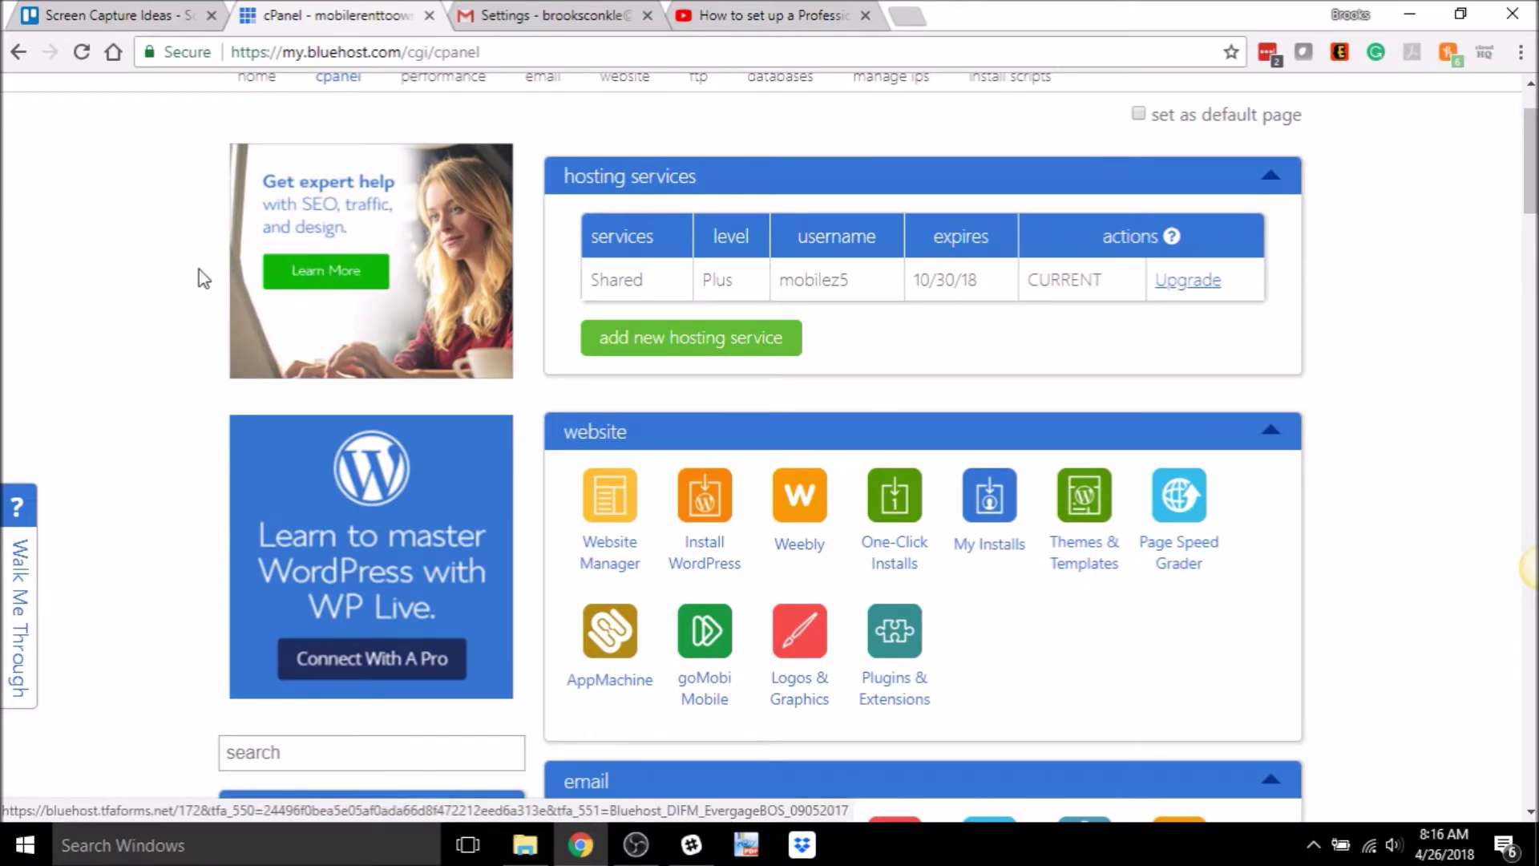
- Scroll down to cPanel's Email section and open the Forwarders page
{"action": "left_click_drag", "start_coordinate": [1531, 189], "coordinate": [1531, 173]}
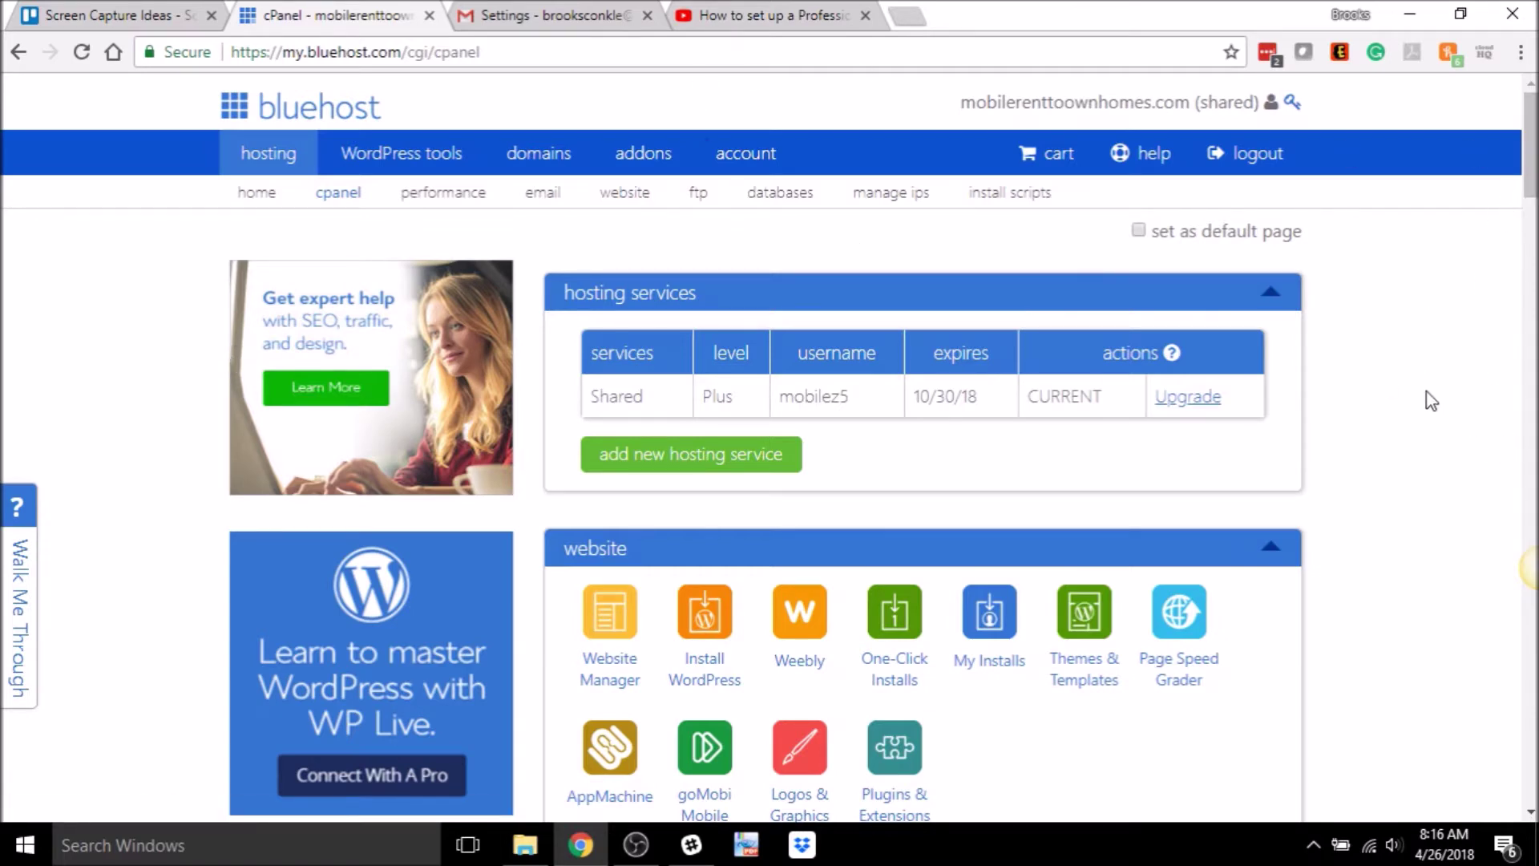
{"action": "scroll", "coordinate": [1424, 403], "scroll_direction": "down", "scroll_amount": 4}
{"action": "scroll", "coordinate": [1425, 402], "scroll_direction": "up", "scroll_amount": 4}
{"action": "scroll", "coordinate": [1425, 403], "scroll_direction": "down", "scroll_amount": 3}
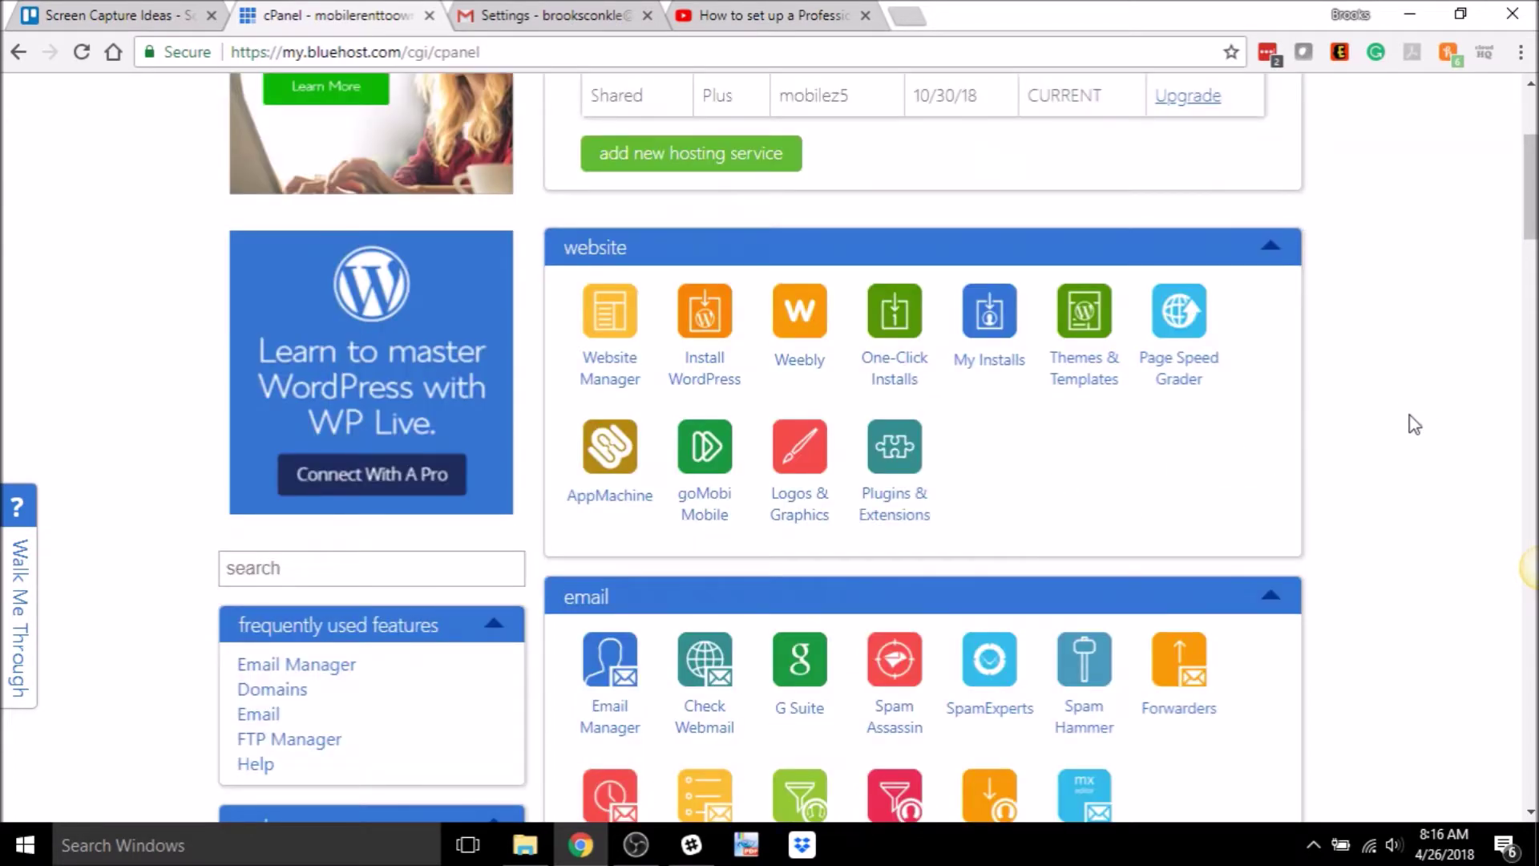
{"action": "scroll", "coordinate": [1414, 424], "scroll_direction": "down", "scroll_amount": 3}
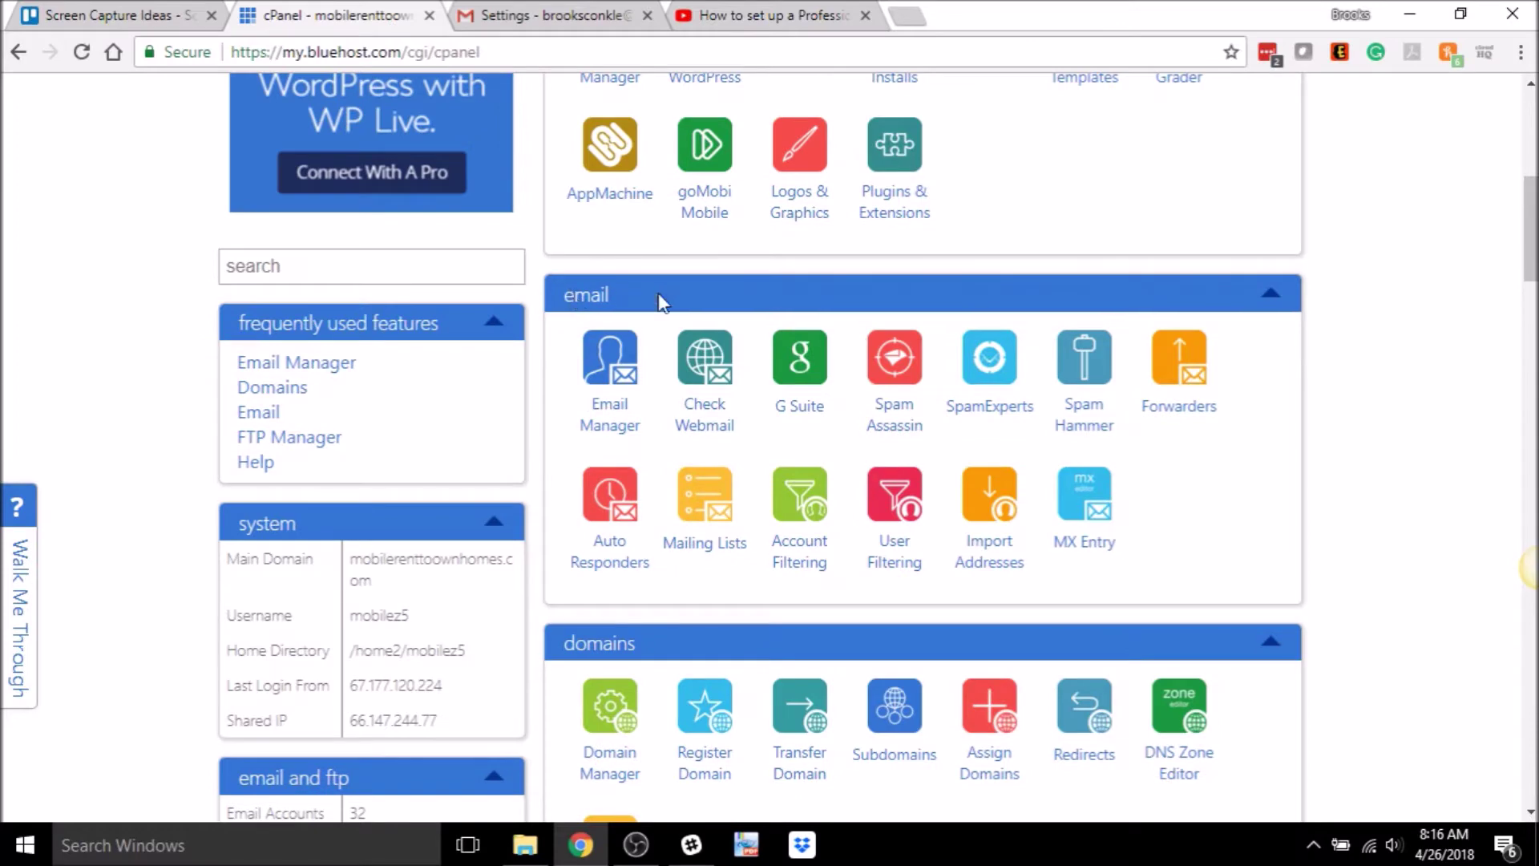
{"action": "left_click", "coordinate": [1172, 384]}
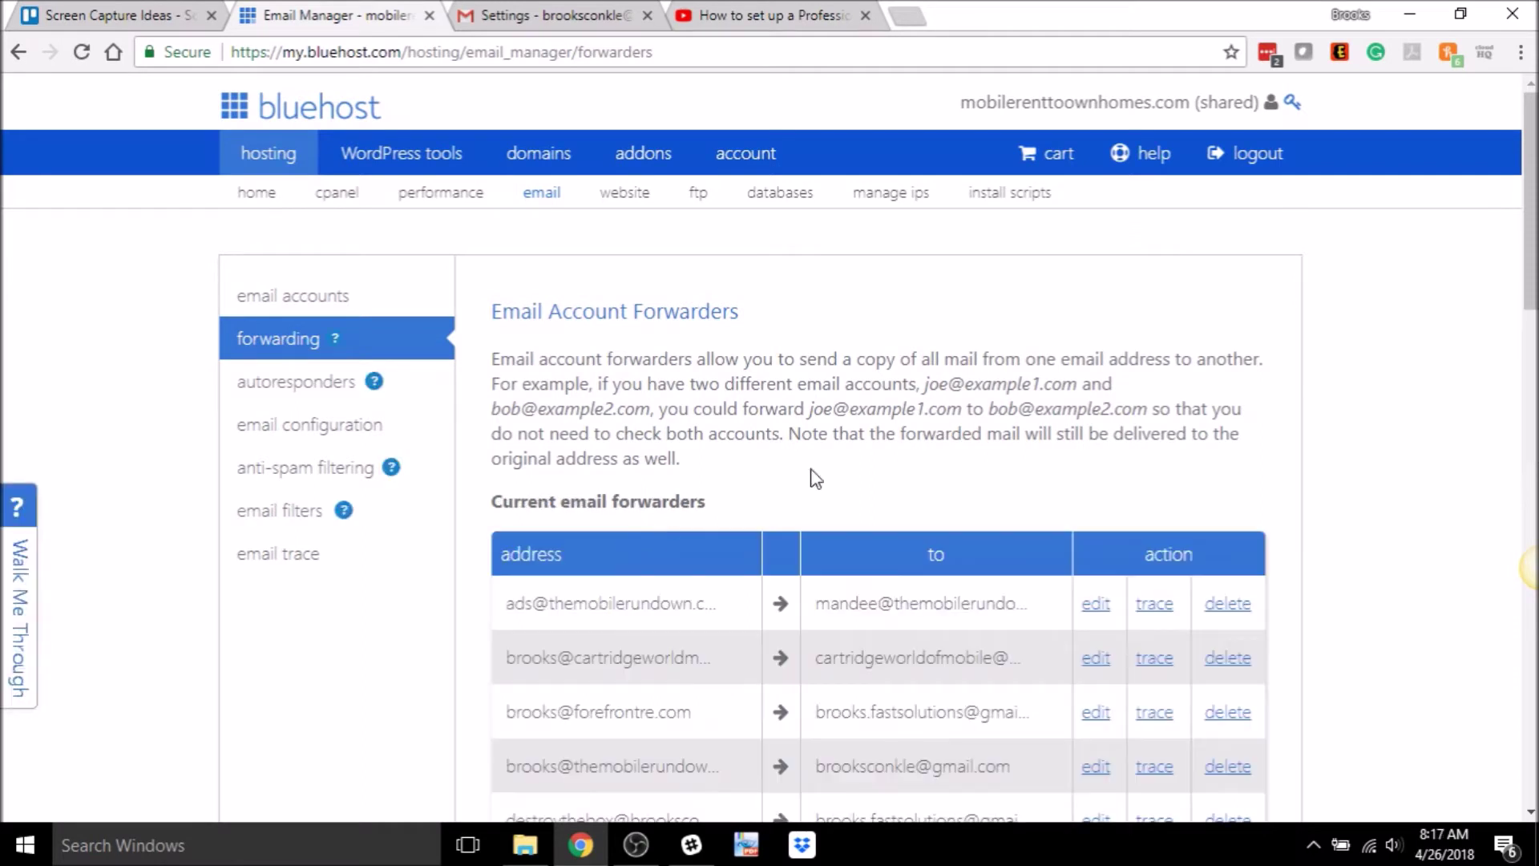
- Scroll past the forwarders table and start a new email forwarder
{"action": "scroll", "coordinate": [815, 478], "scroll_direction": "down", "scroll_amount": 3}
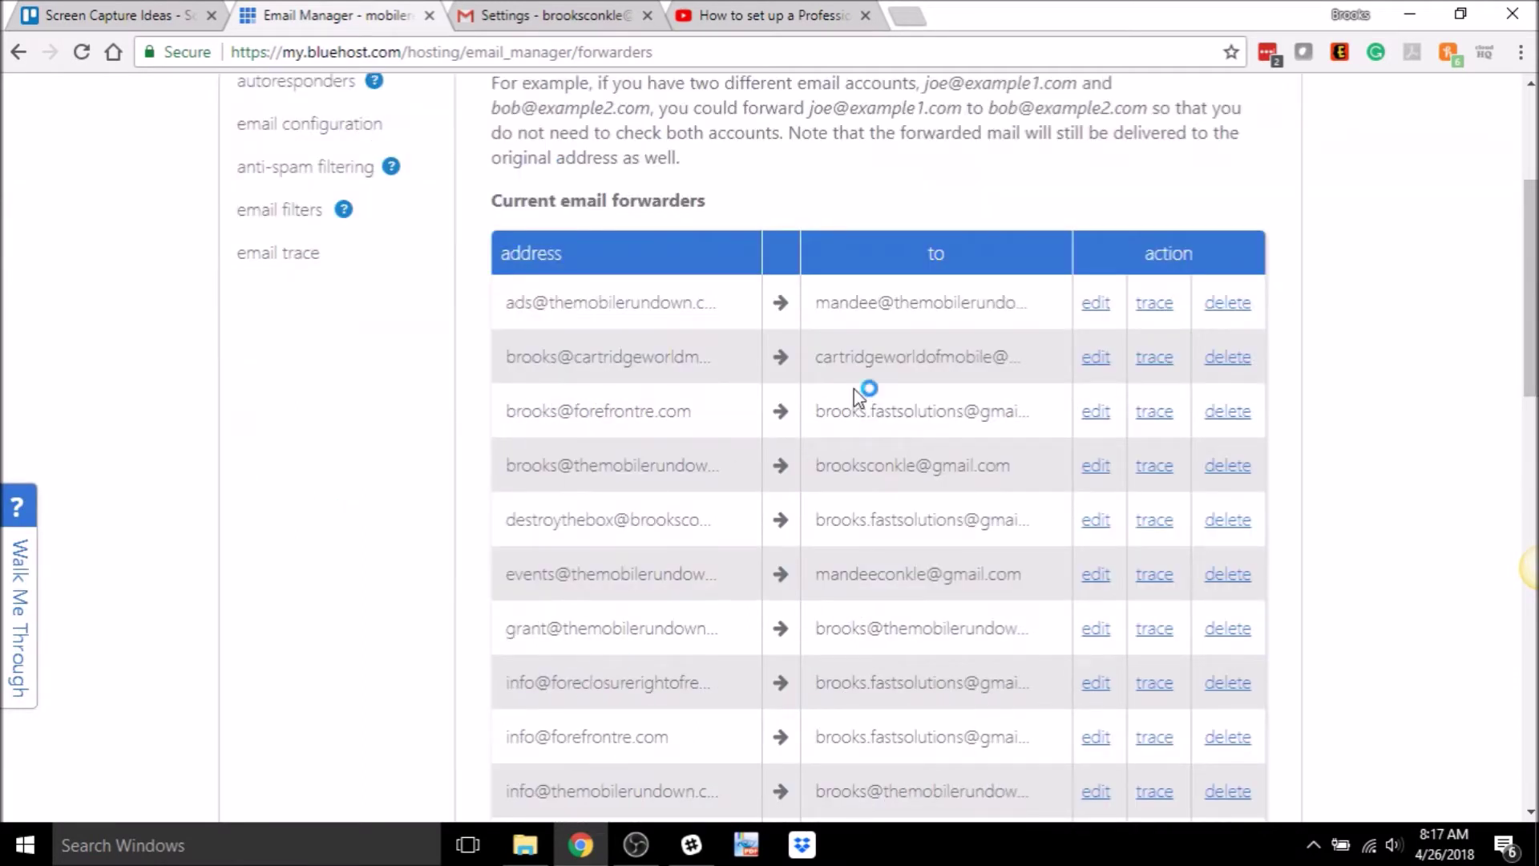
{"action": "scroll", "coordinate": [618, 461], "scroll_direction": "down", "scroll_amount": 3}
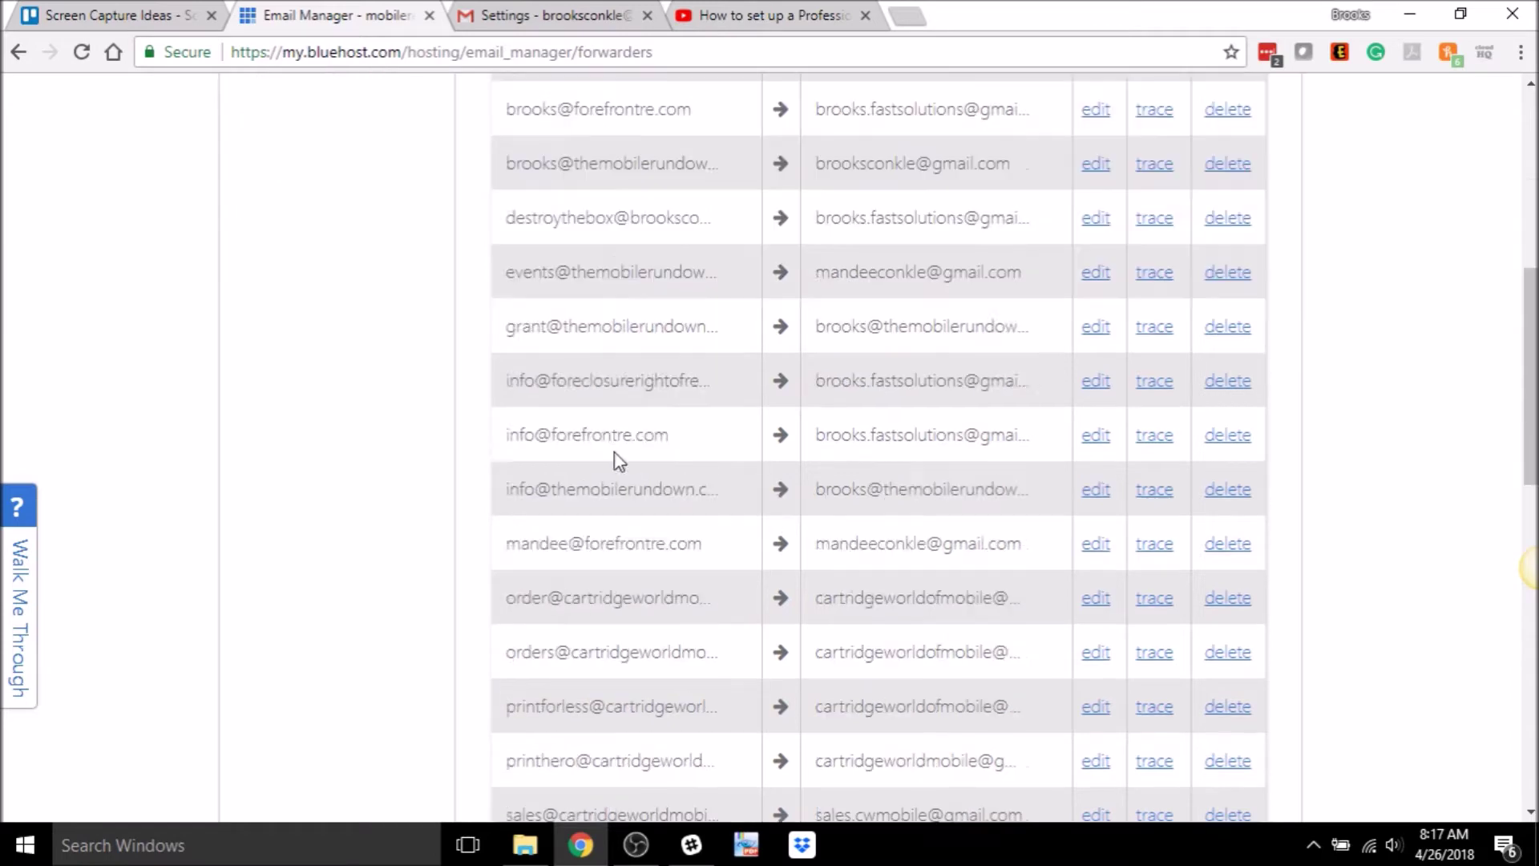
{"action": "scroll", "coordinate": [619, 460], "scroll_direction": "down", "scroll_amount": 6}
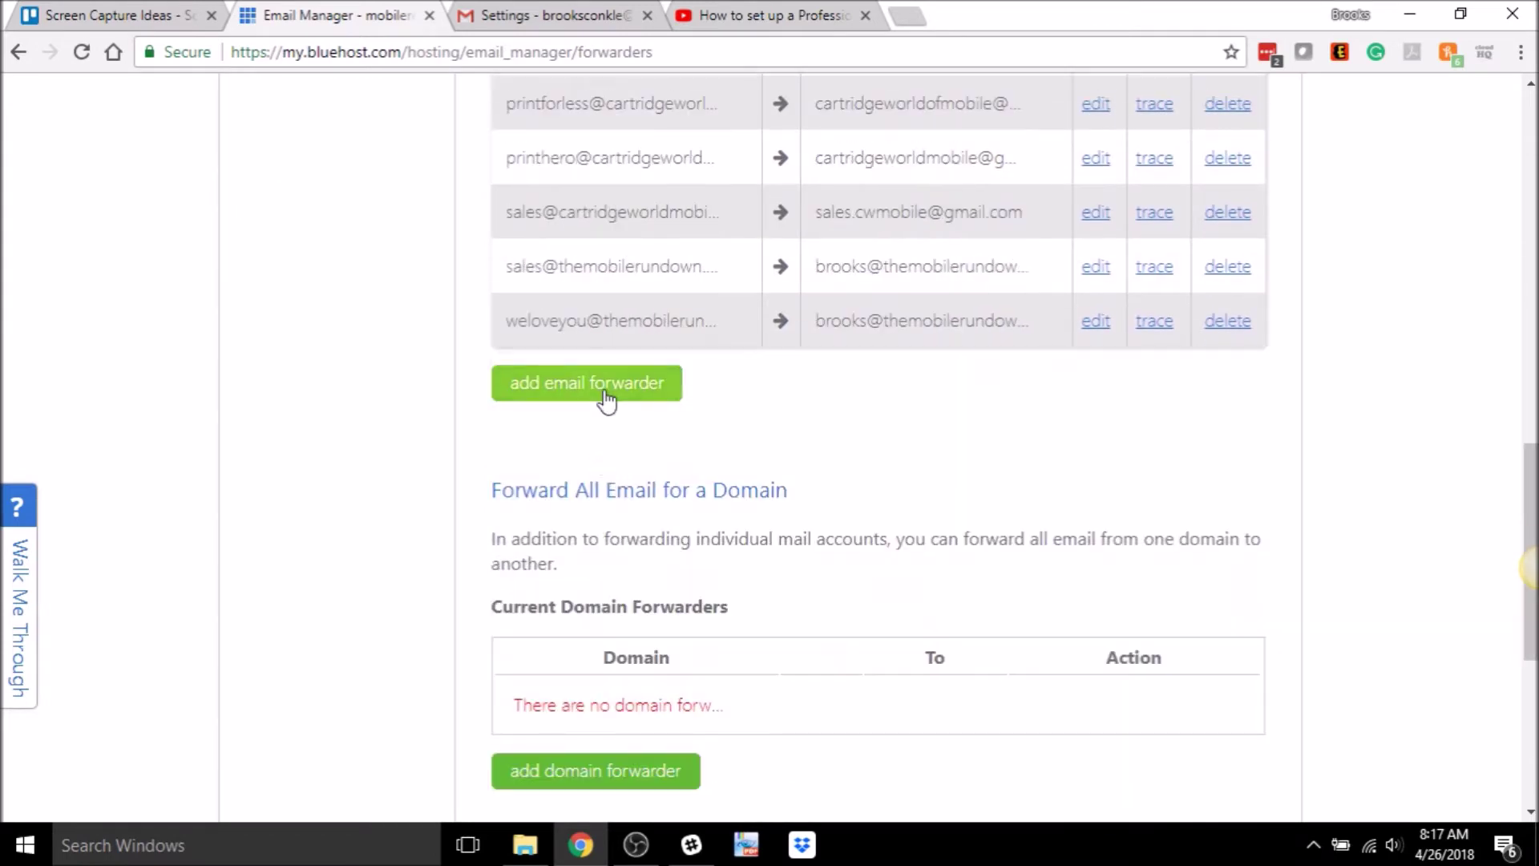
{"action": "left_click", "coordinate": [609, 394]}
{"action": "left_click", "coordinate": [844, 461]}
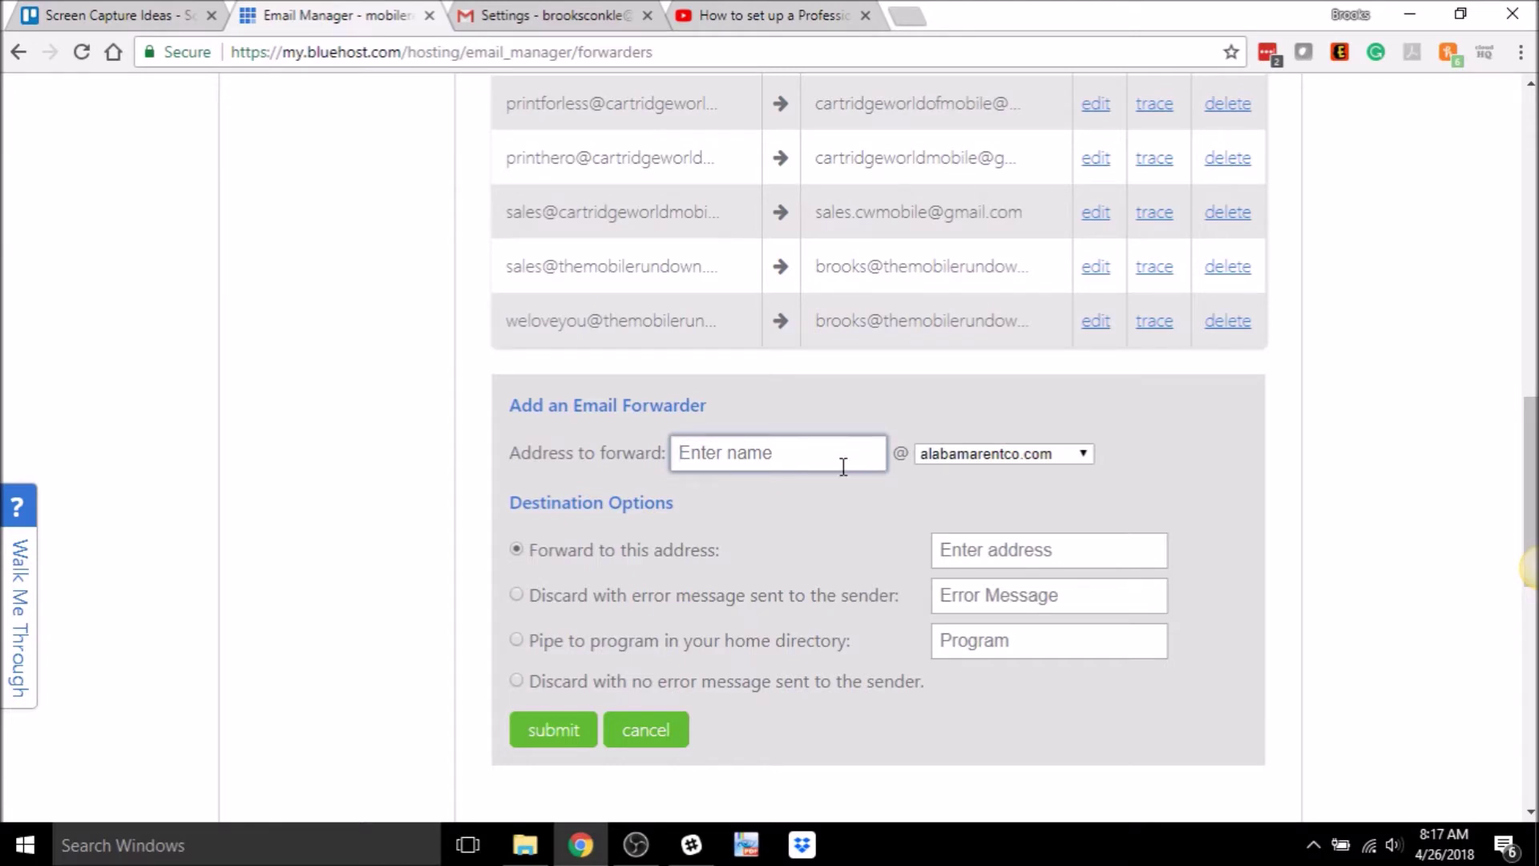
{"action": "left_click", "coordinate": [991, 455]}
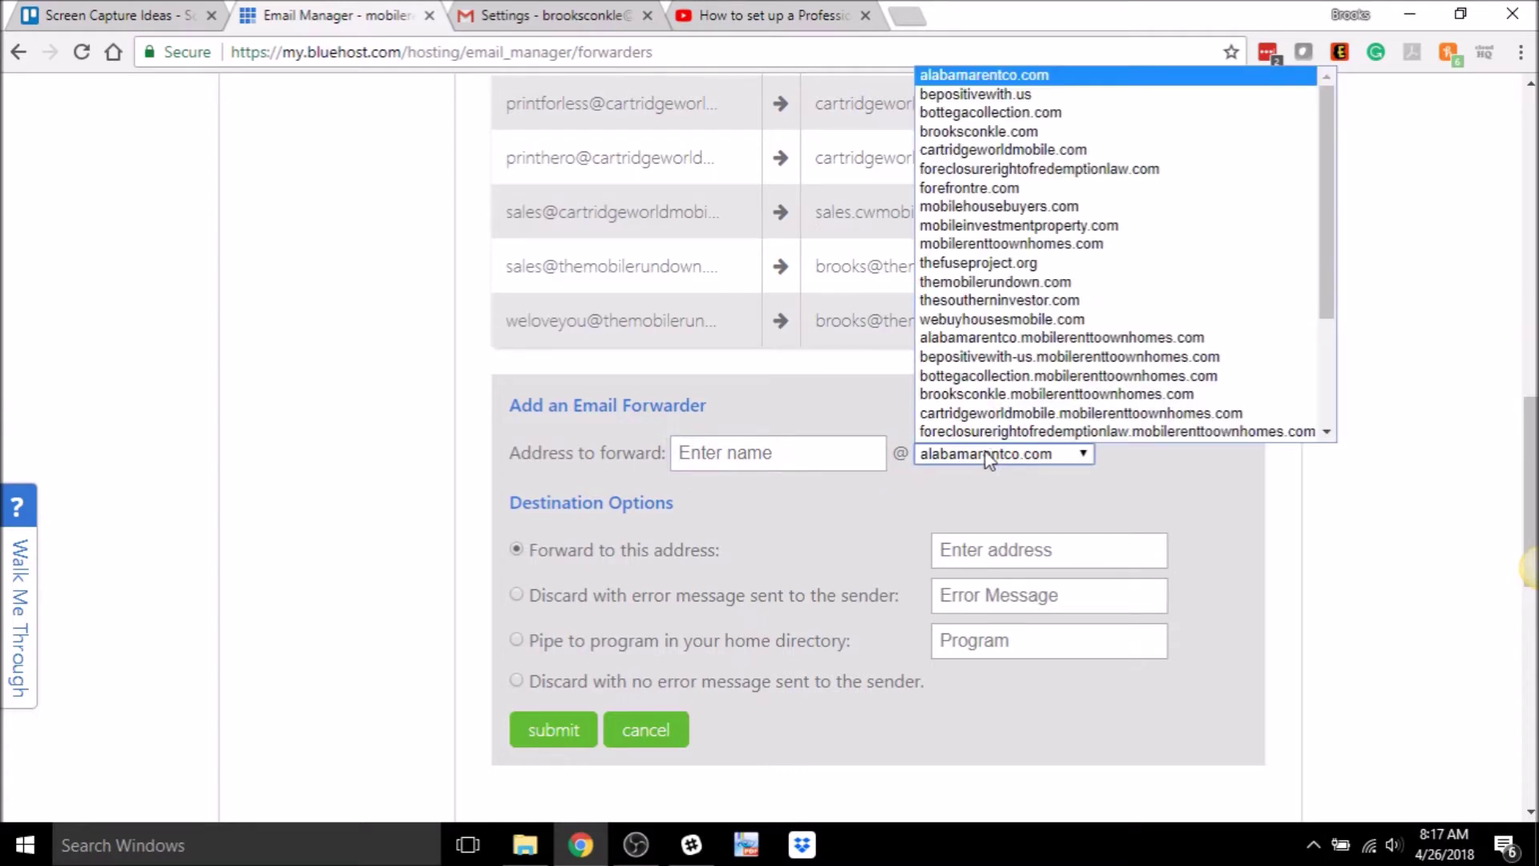
{"action": "left_click", "coordinate": [958, 96]}
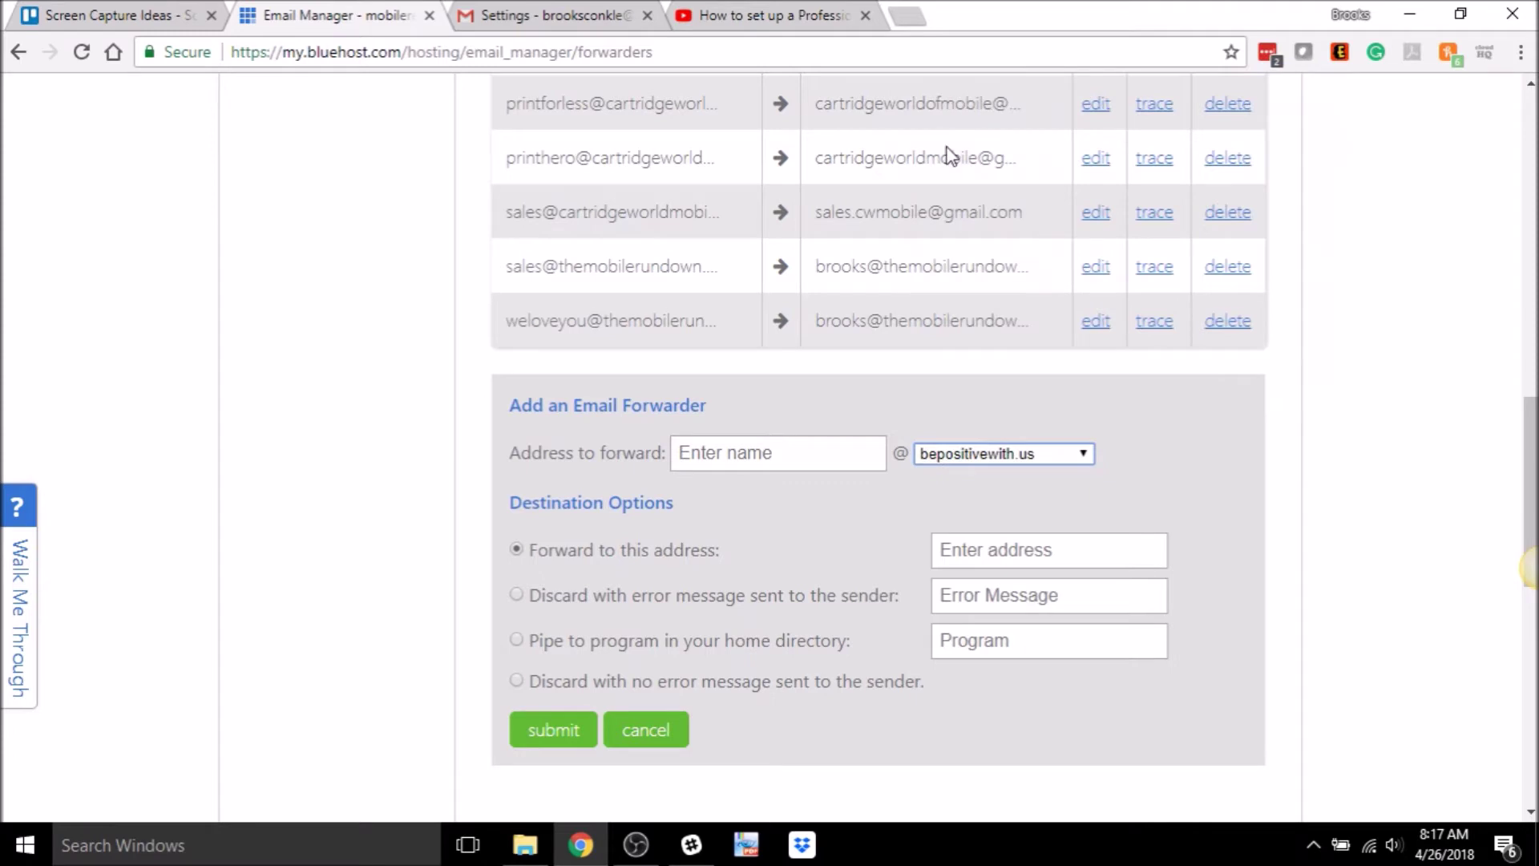
{"action": "left_click", "coordinate": [794, 458]}
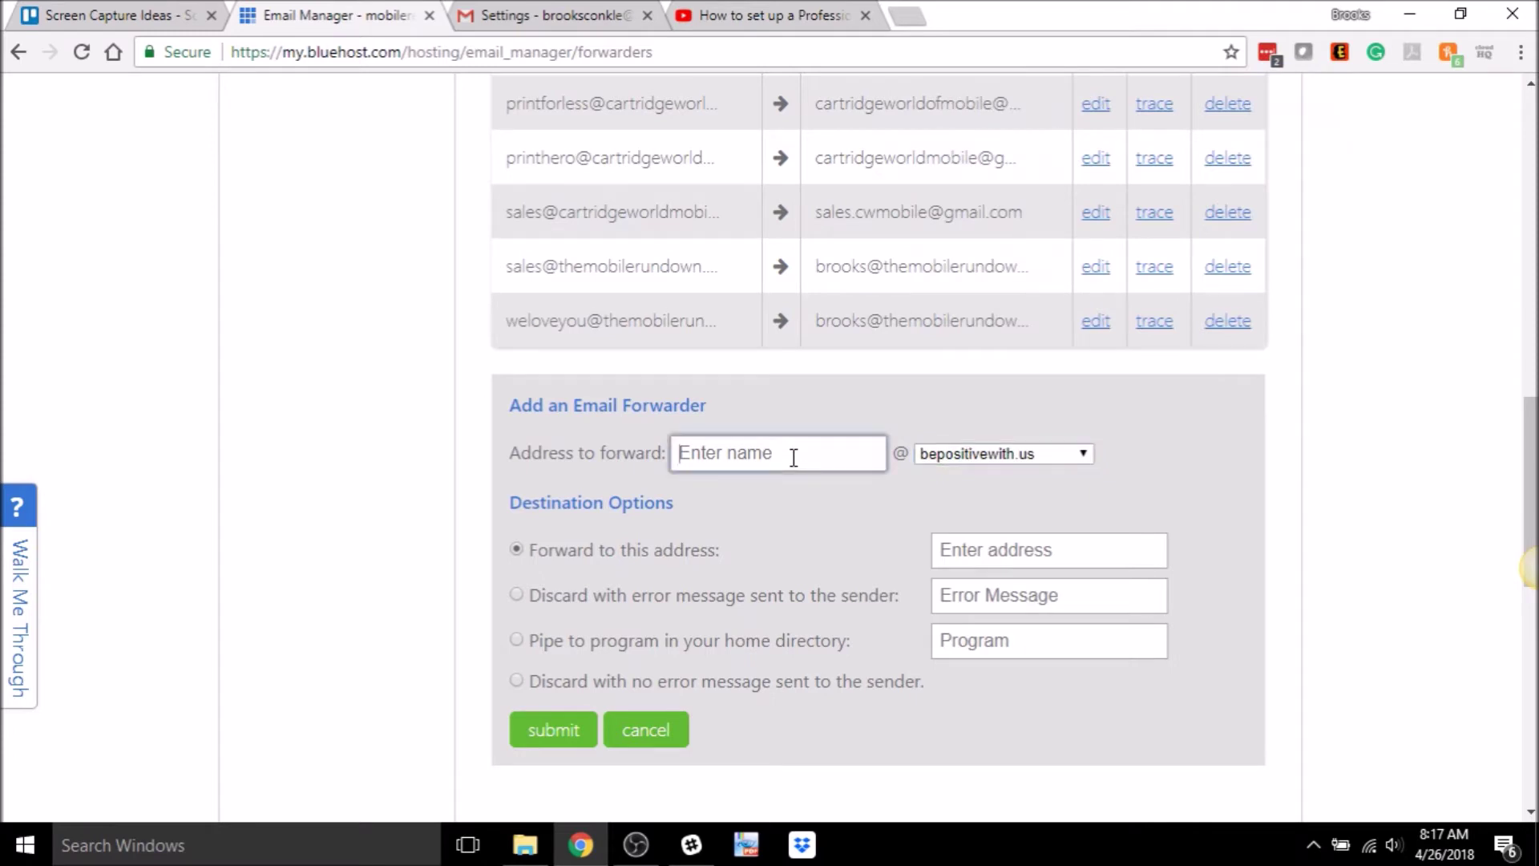
{"action": "left_click", "coordinate": [611, 473]}
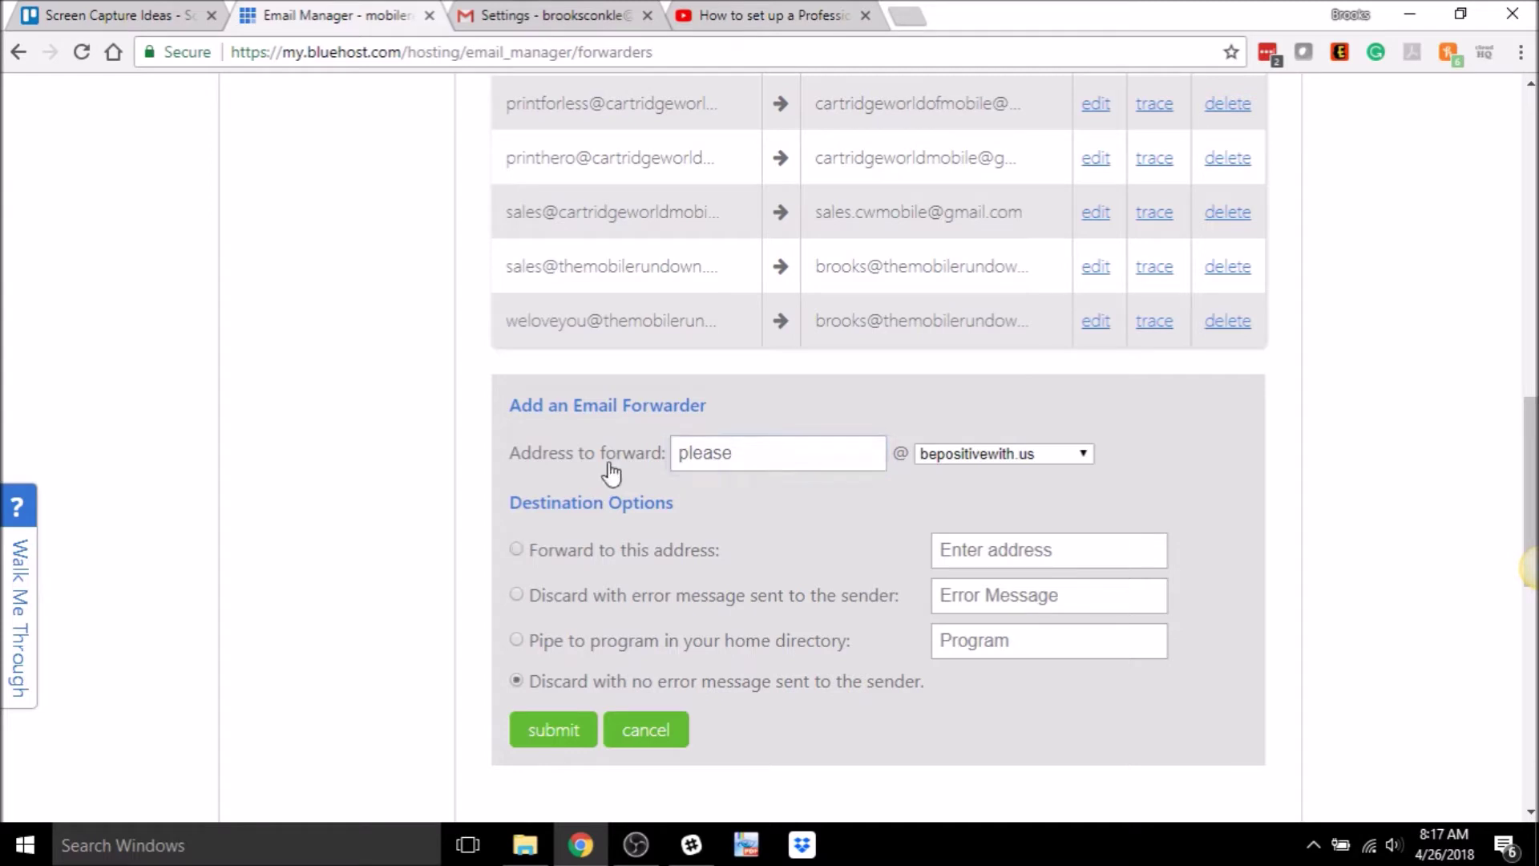
{"action": "double_click", "coordinate": [749, 457]}
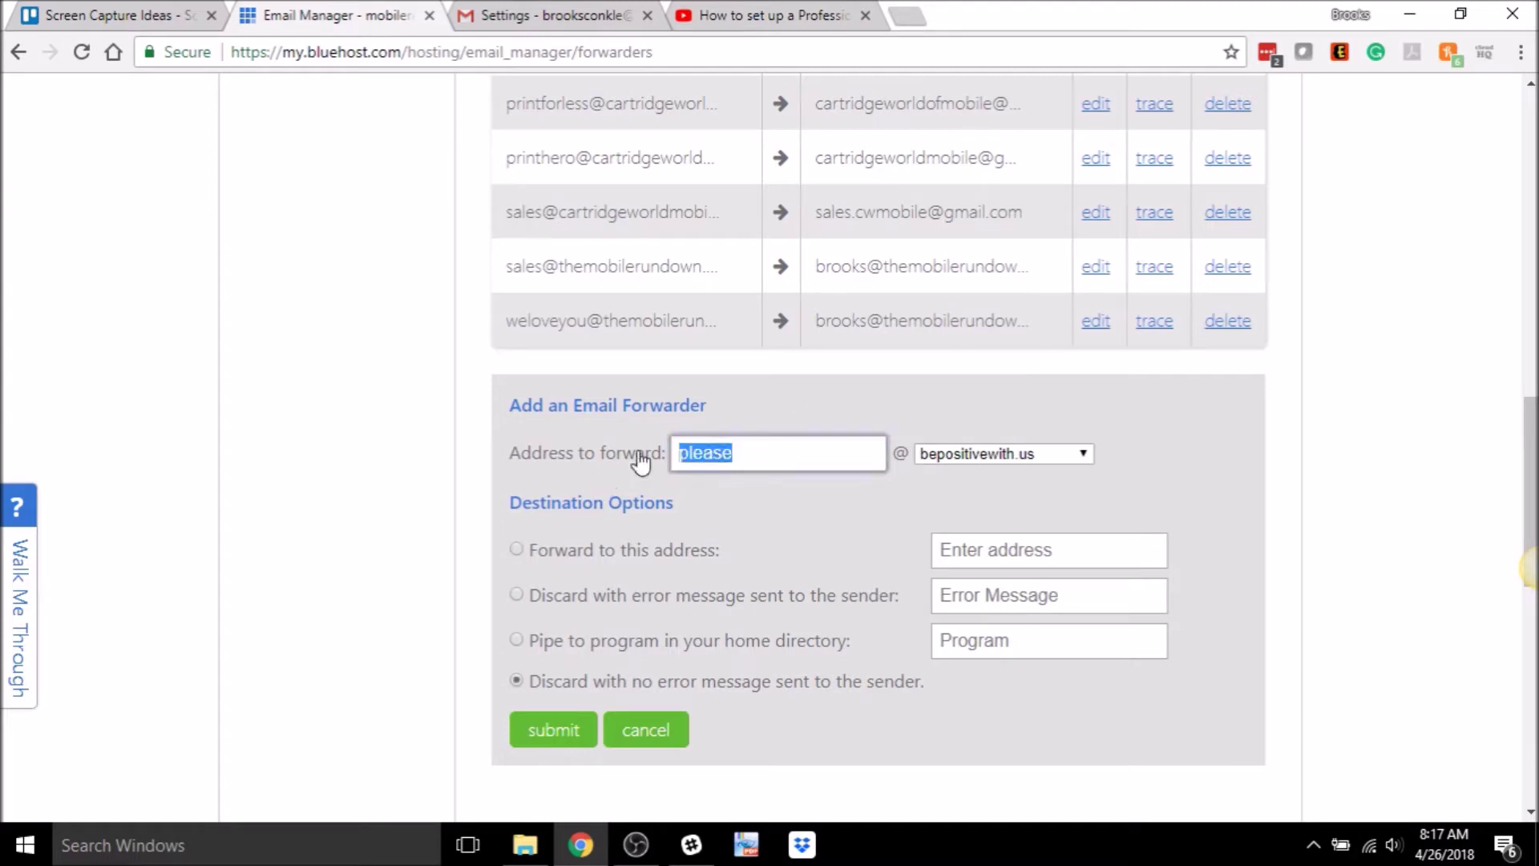
{"action": "left_click", "coordinate": [600, 459]}
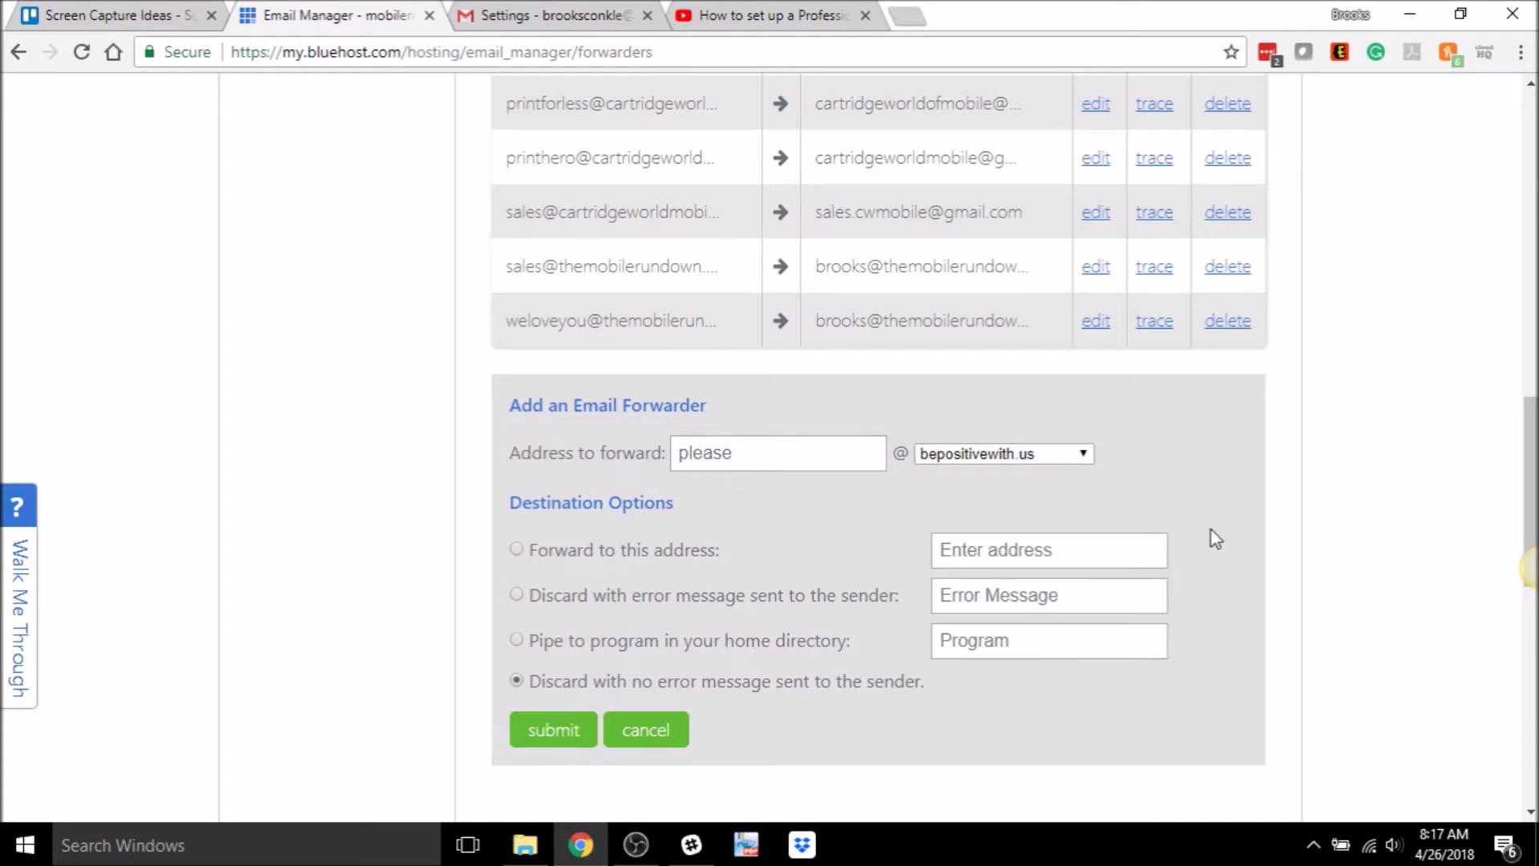
- Forward the mailbox to the owner's Gmail address and submit the forwarder
{"action": "left_click", "coordinate": [516, 550]}
{"action": "left_click", "coordinate": [1086, 552]}
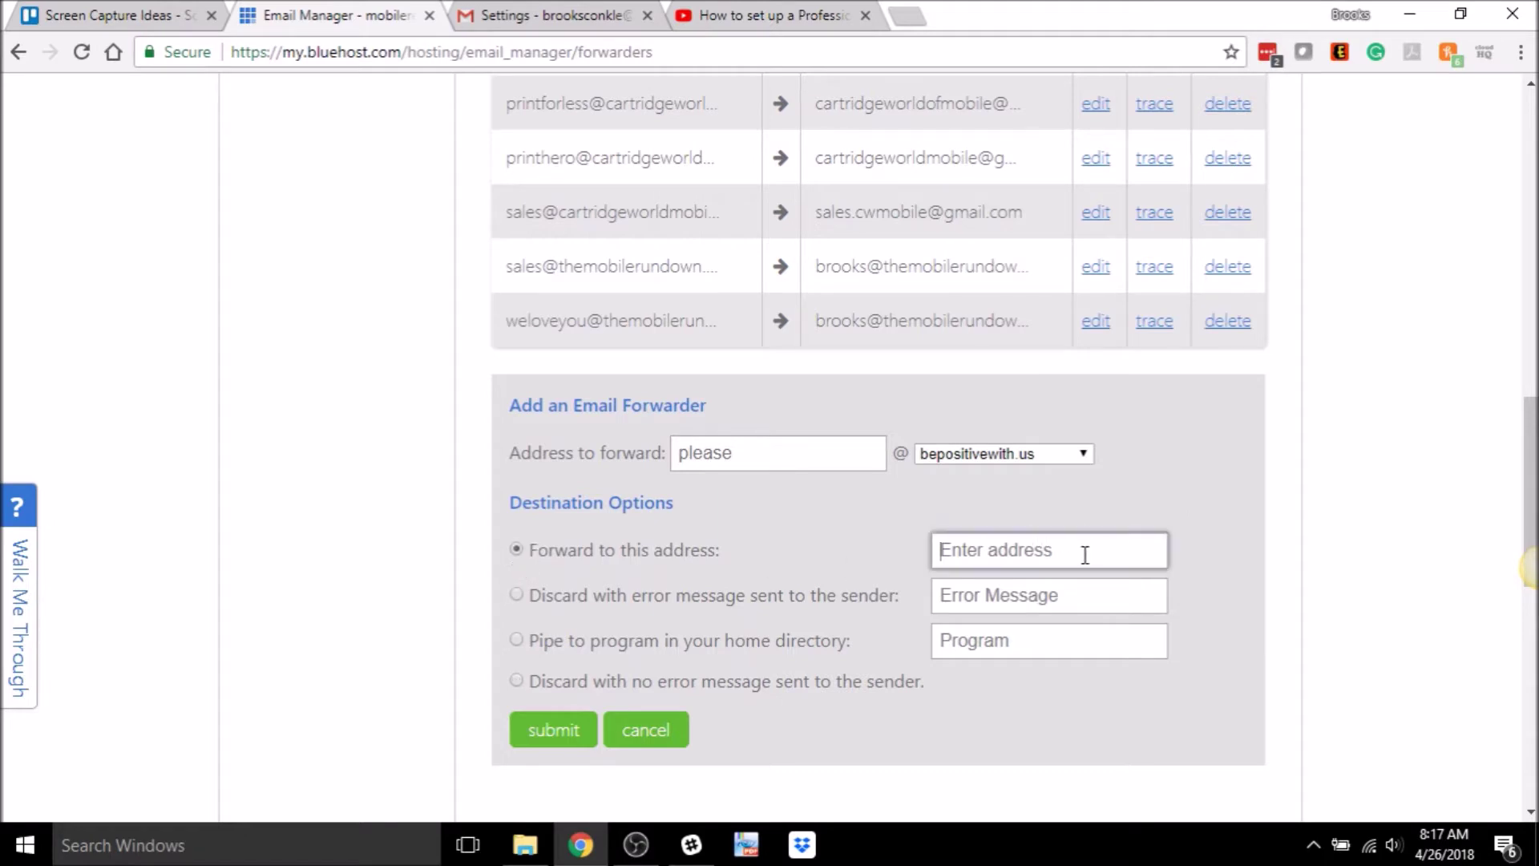
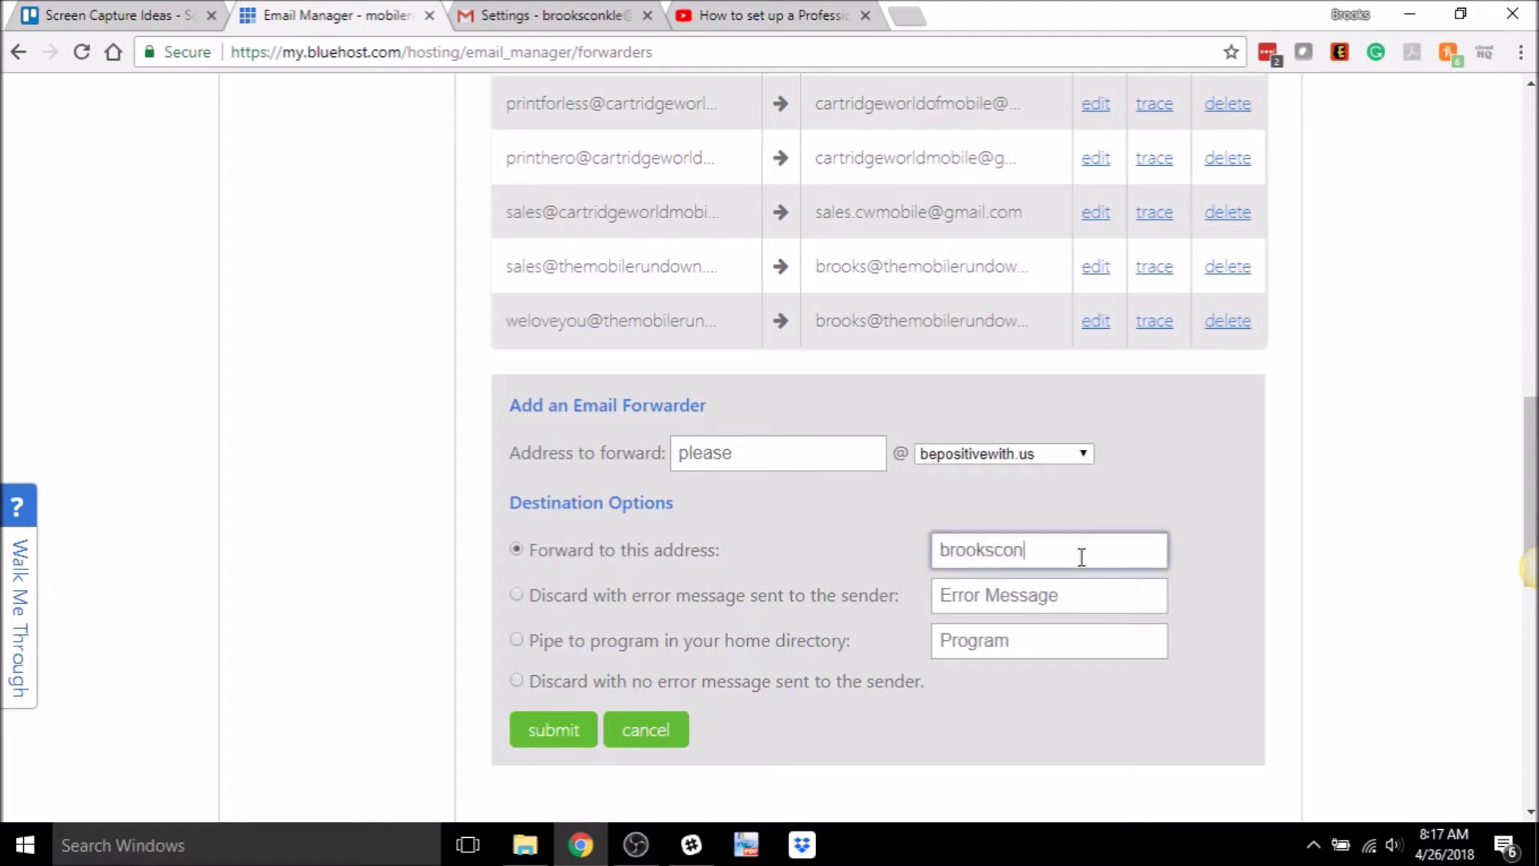
{"action": "left_click", "coordinate": [547, 731]}
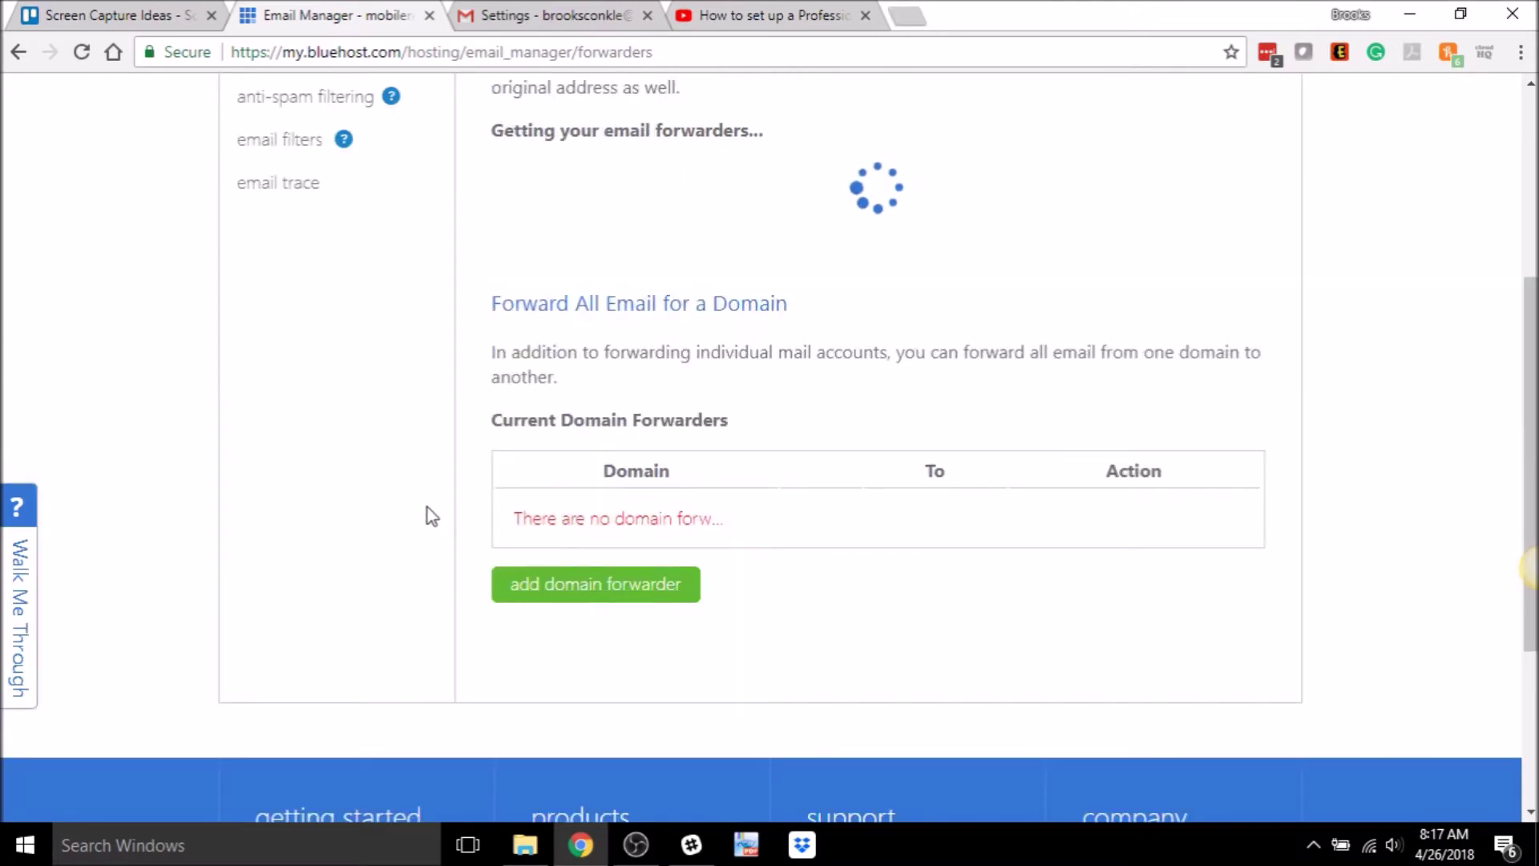
- Check the new bepositivewith.us forwarder in the list, then switch to Gmail
{"action": "scroll", "coordinate": [425, 515], "scroll_direction": "down", "scroll_amount": 3}
{"action": "scroll", "coordinate": [424, 515], "scroll_direction": "up", "scroll_amount": 3}
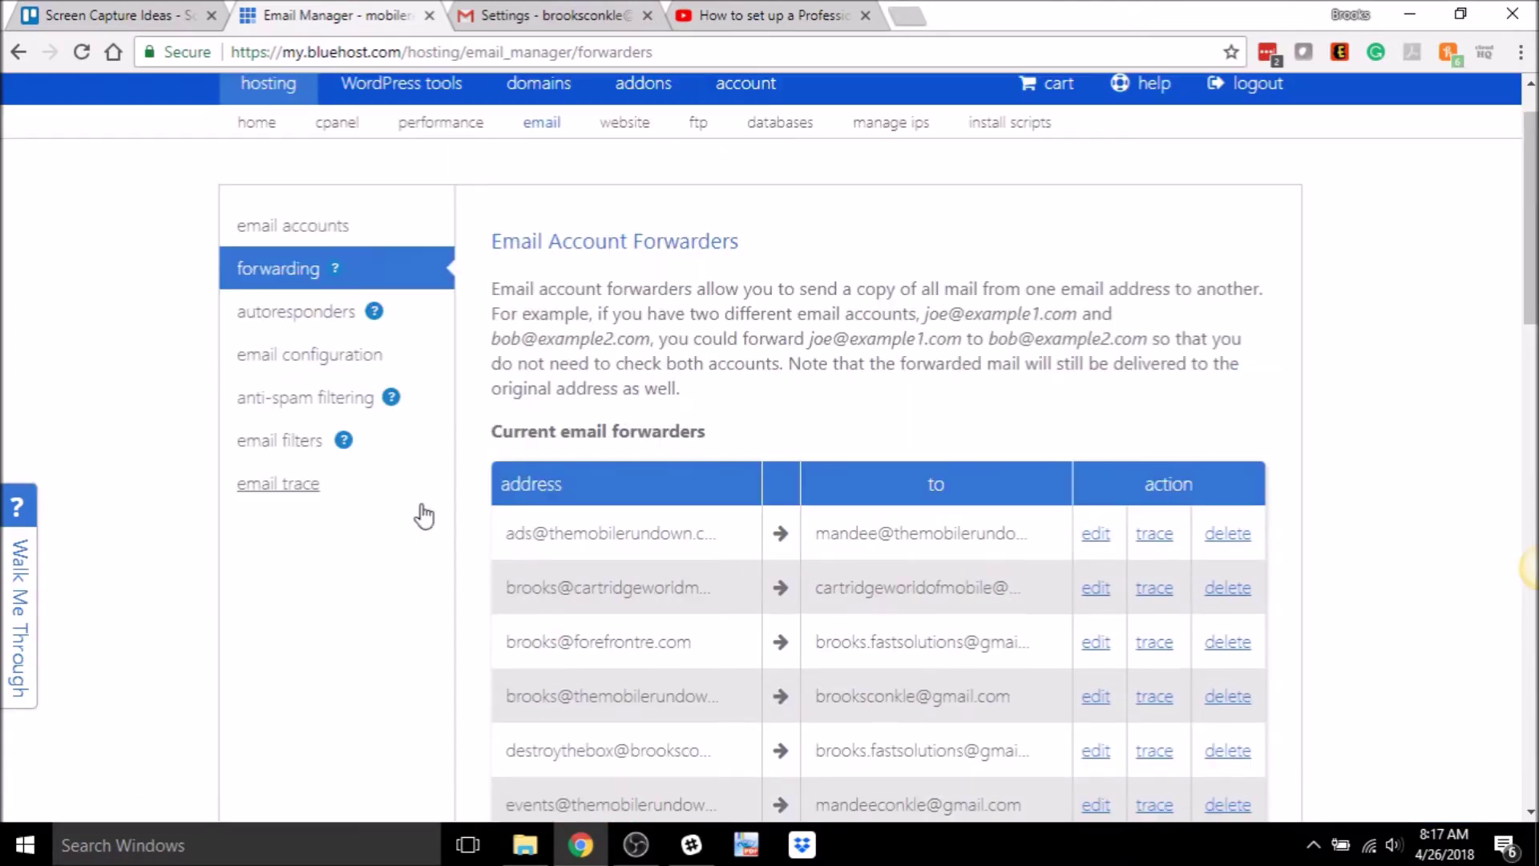
{"action": "scroll", "coordinate": [425, 514], "scroll_direction": "down", "scroll_amount": 6}
{"action": "scroll", "coordinate": [422, 506], "scroll_direction": "down", "scroll_amount": 3}
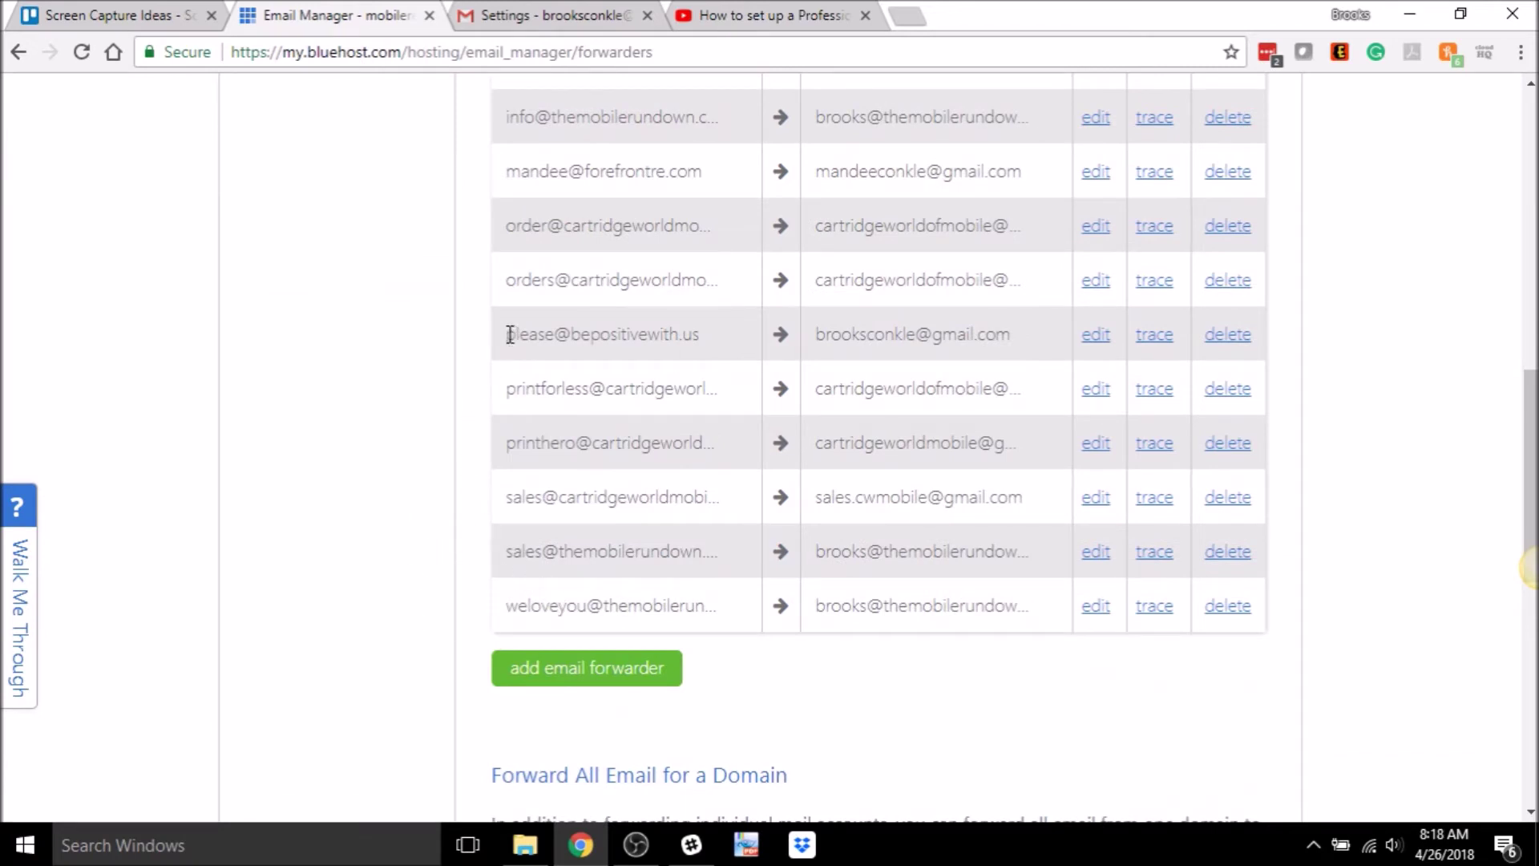
{"action": "left_click_drag", "start_coordinate": [510, 335], "coordinate": [723, 336]}
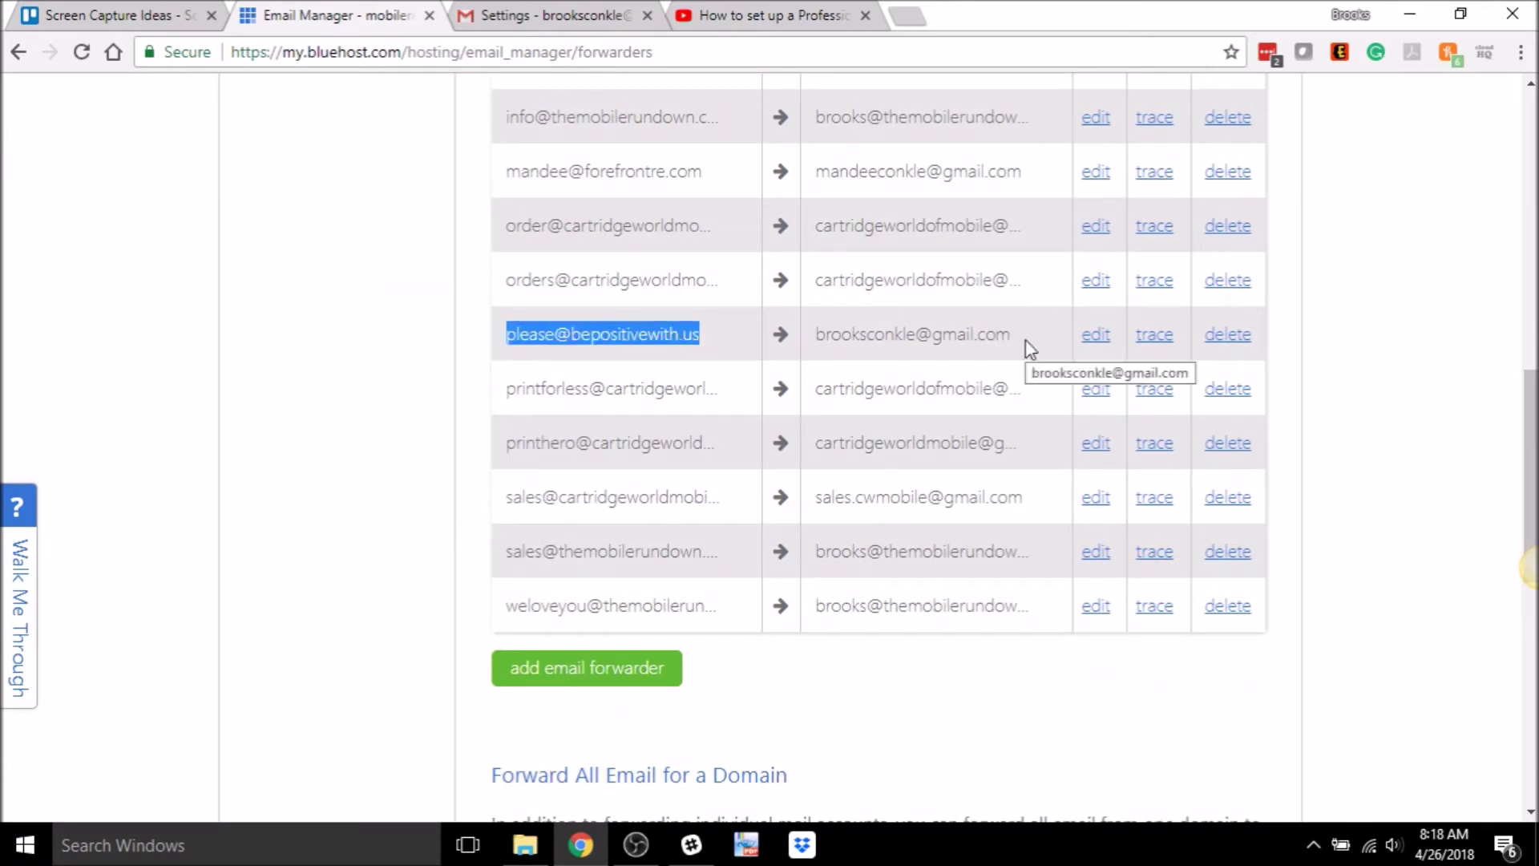
{"action": "left_click", "coordinate": [1421, 380]}
{"action": "scroll", "coordinate": [1418, 383], "scroll_direction": "up", "scroll_amount": 10}
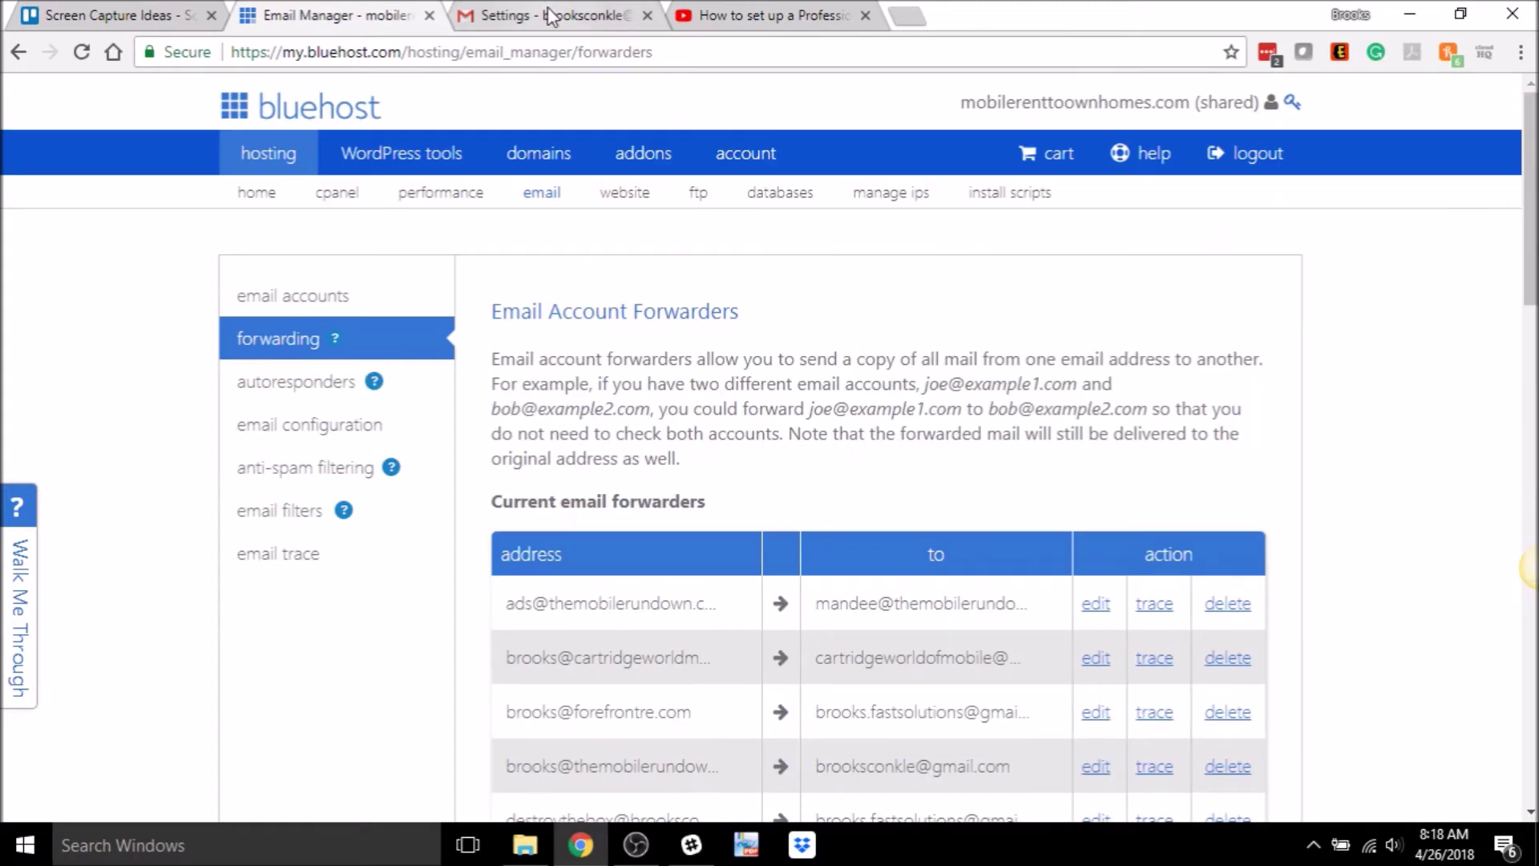
{"action": "left_click", "coordinate": [516, 26]}
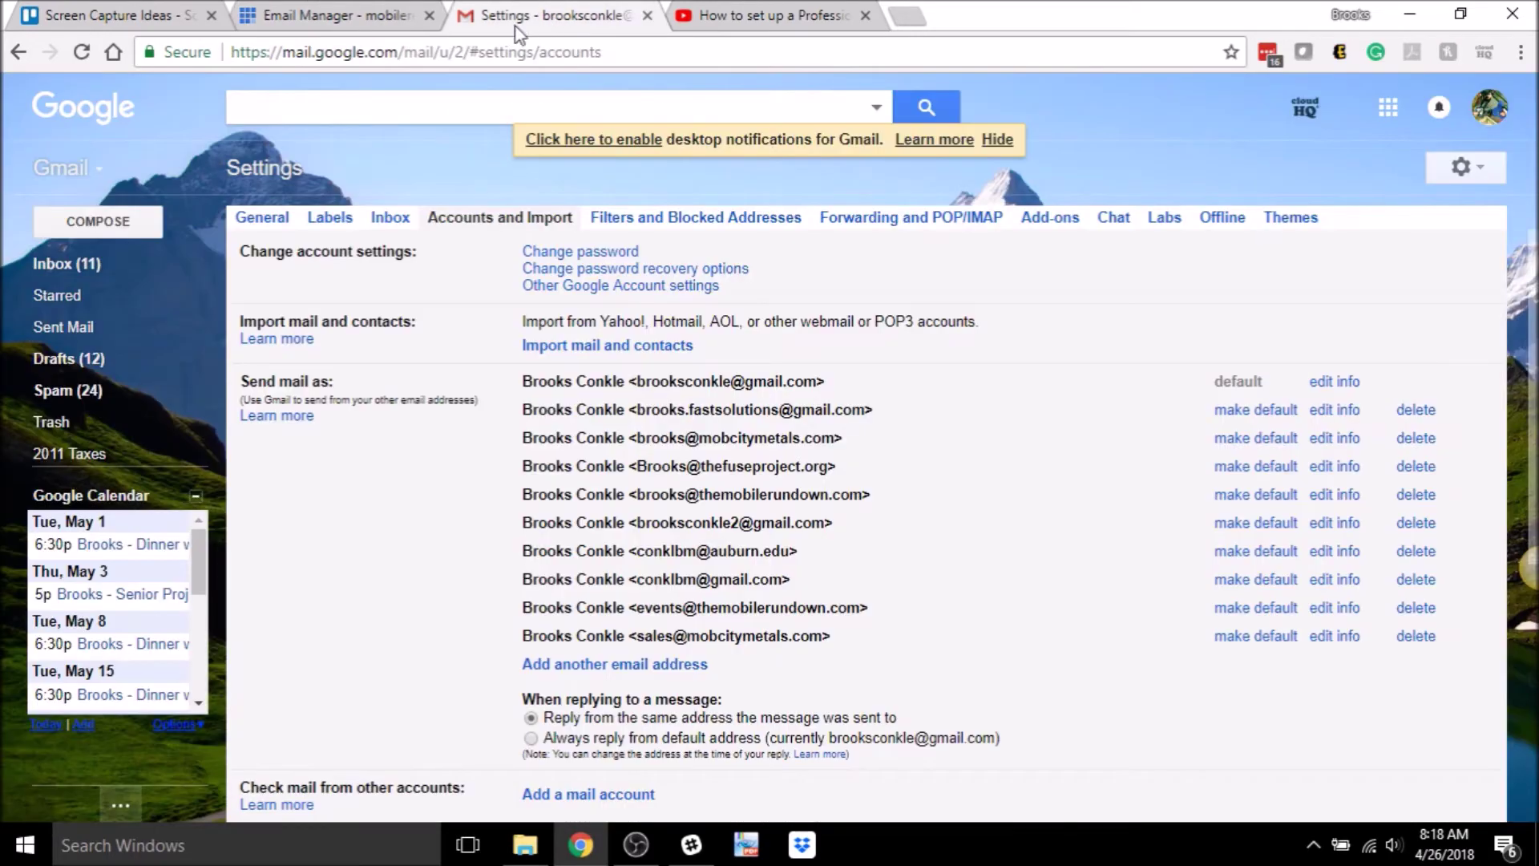
- Go to the Gmail inbox and open Settings on the Accounts and Import tab
{"action": "left_click", "coordinate": [75, 263]}
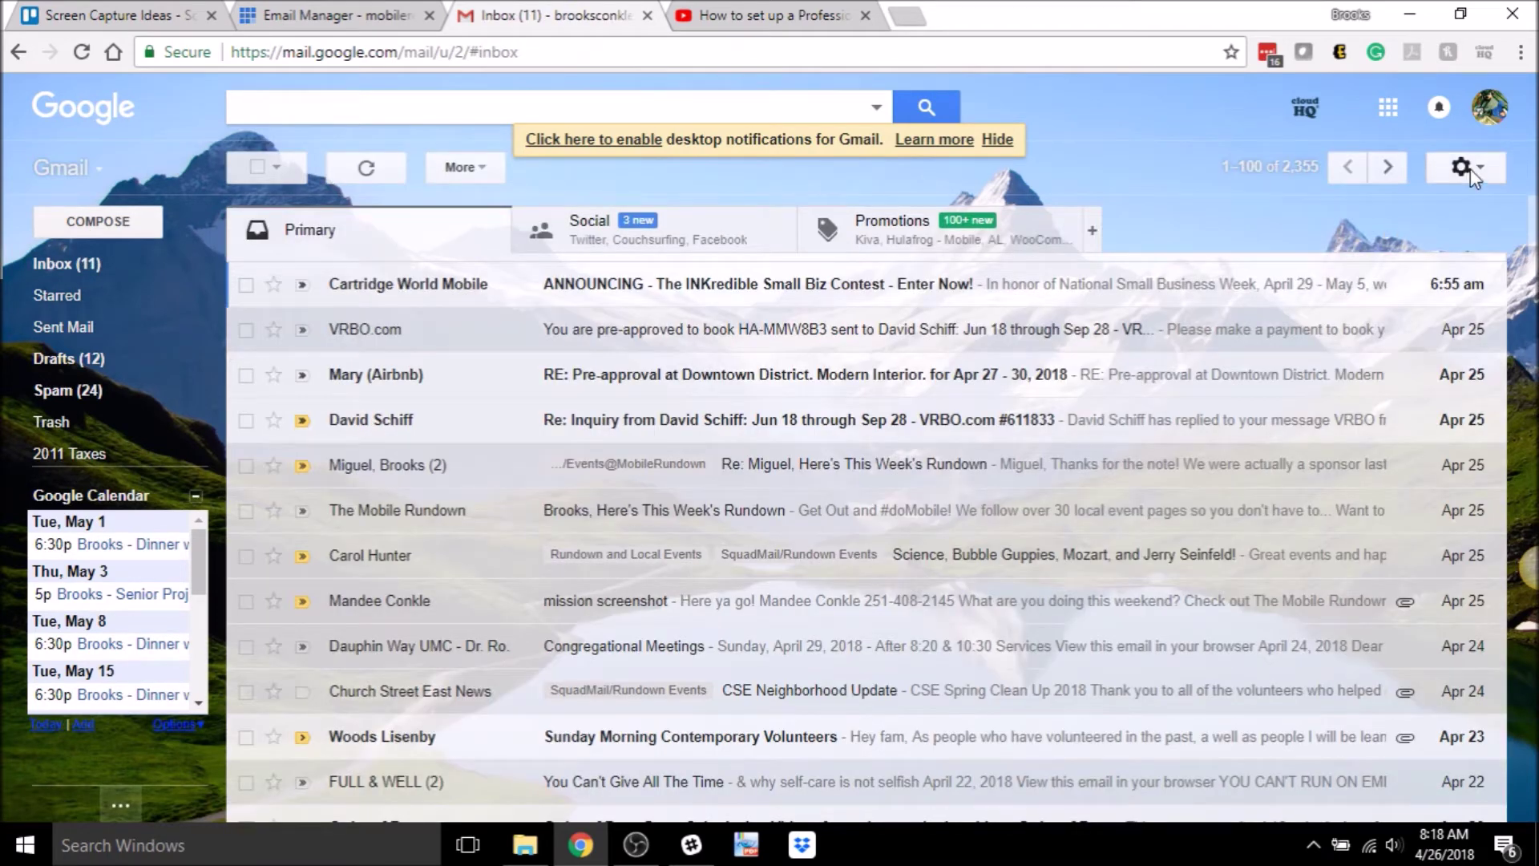
{"action": "left_click", "coordinate": [1470, 168]}
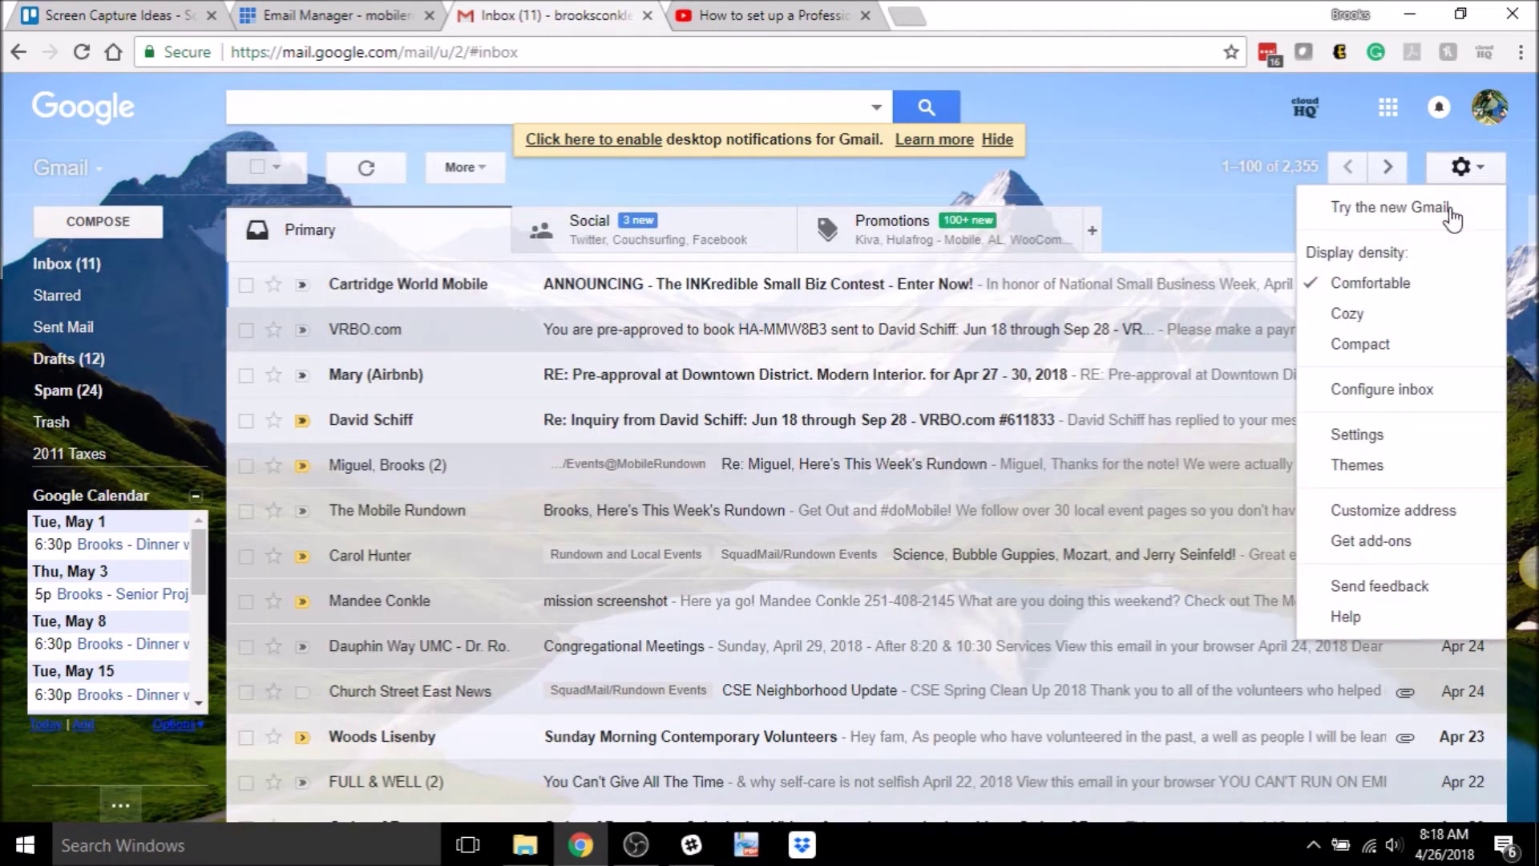
{"action": "left_click", "coordinate": [1403, 448]}
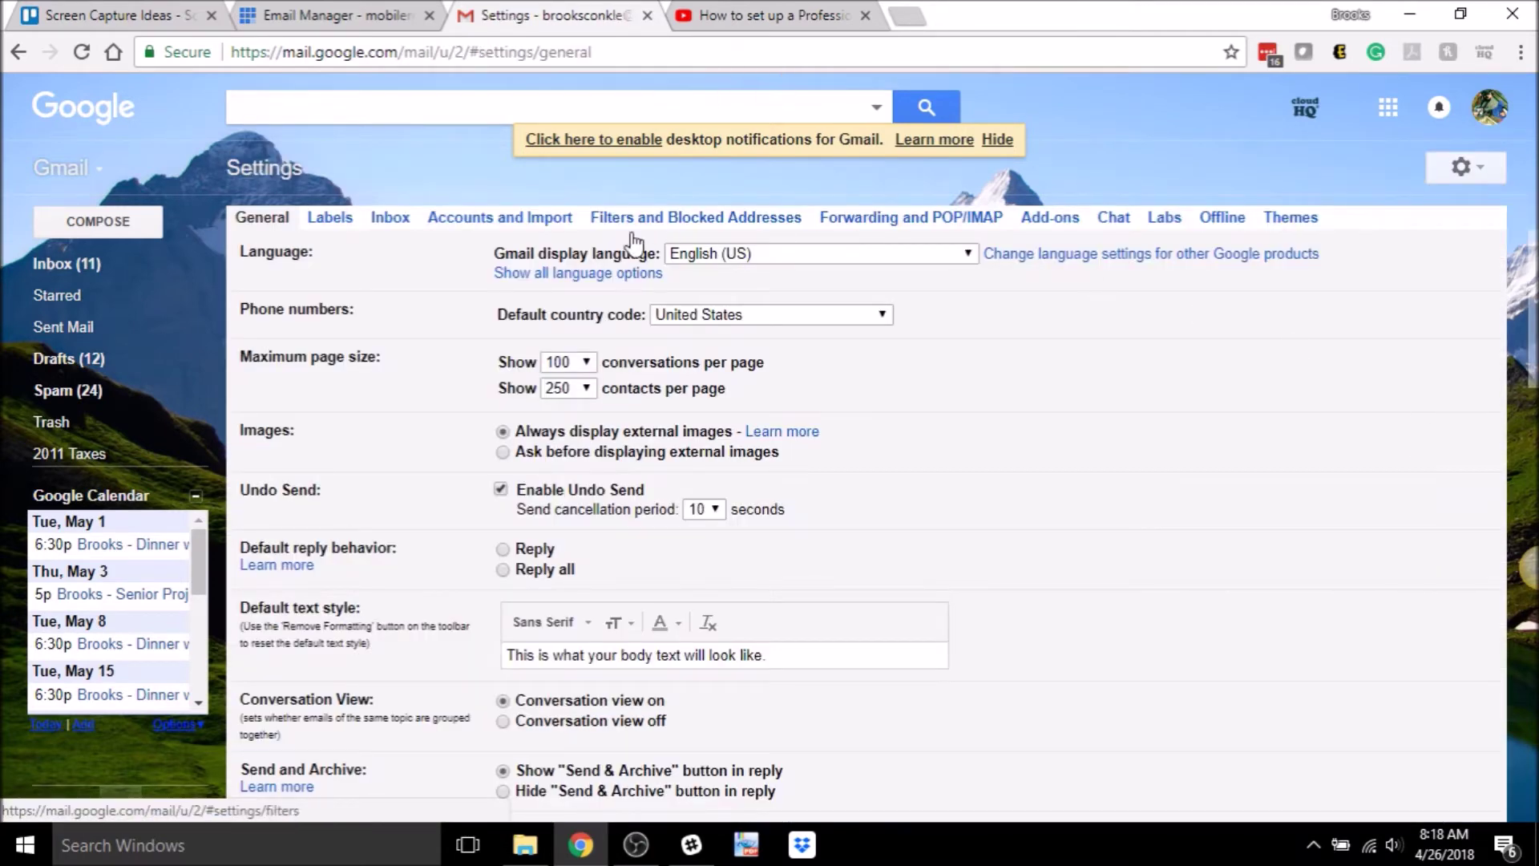
{"action": "left_click", "coordinate": [495, 223]}
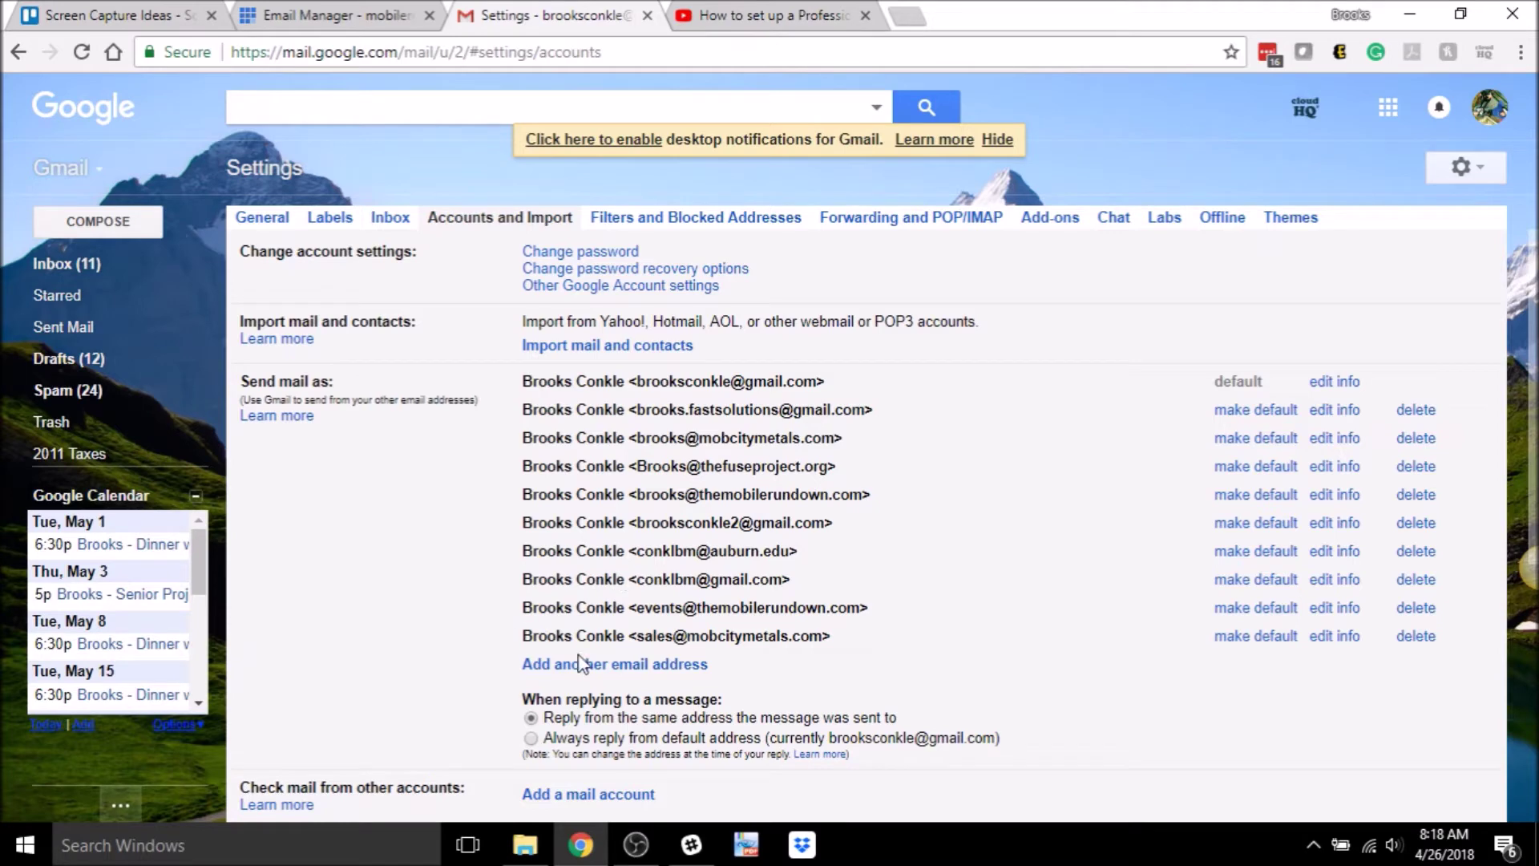
{"action": "left_click", "coordinate": [649, 667]}
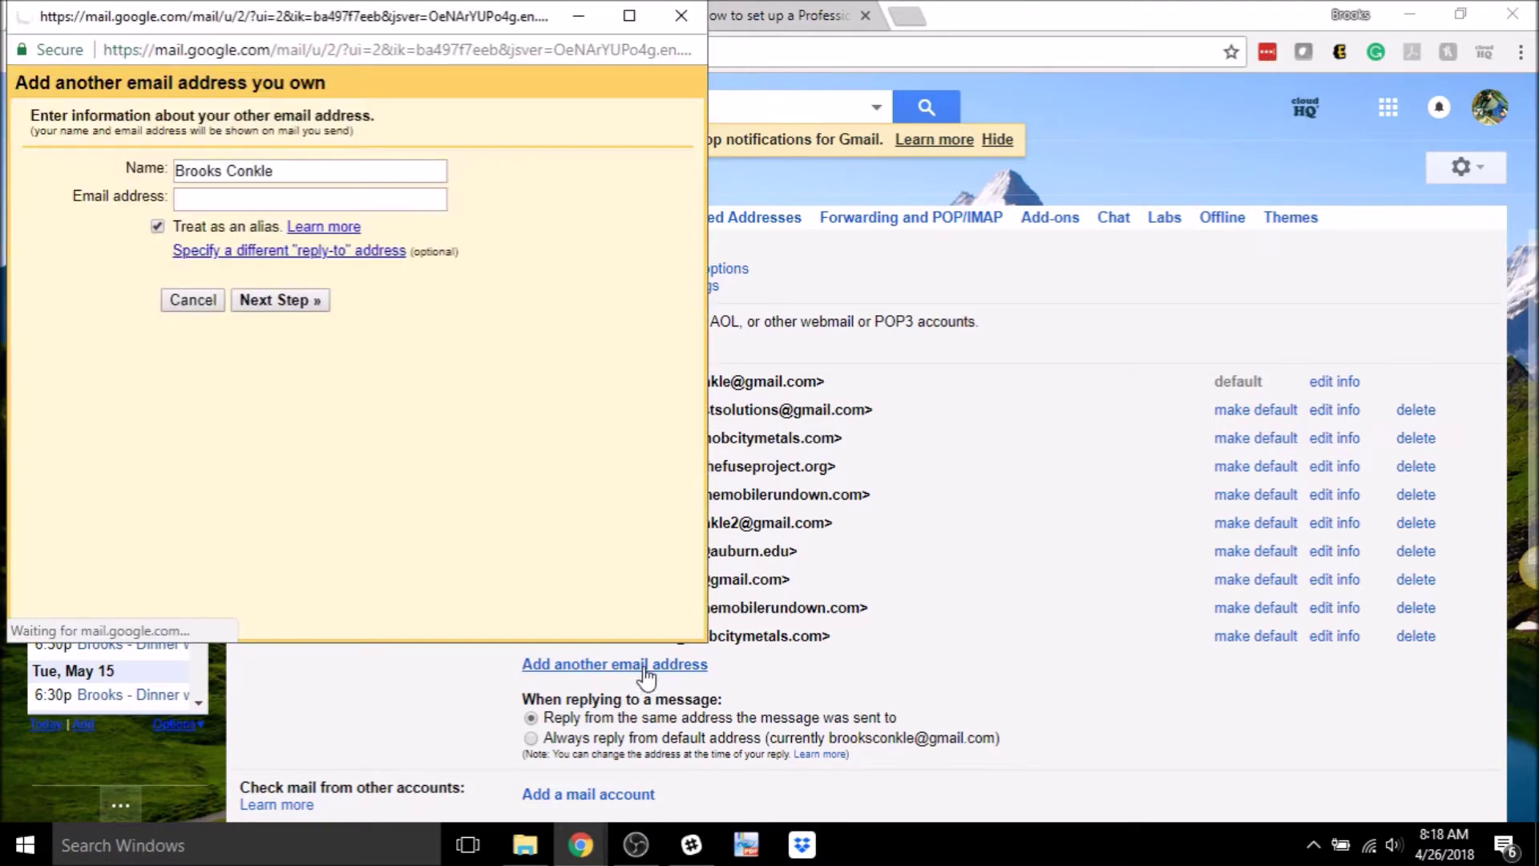
{"action": "left_click", "coordinate": [218, 200]}
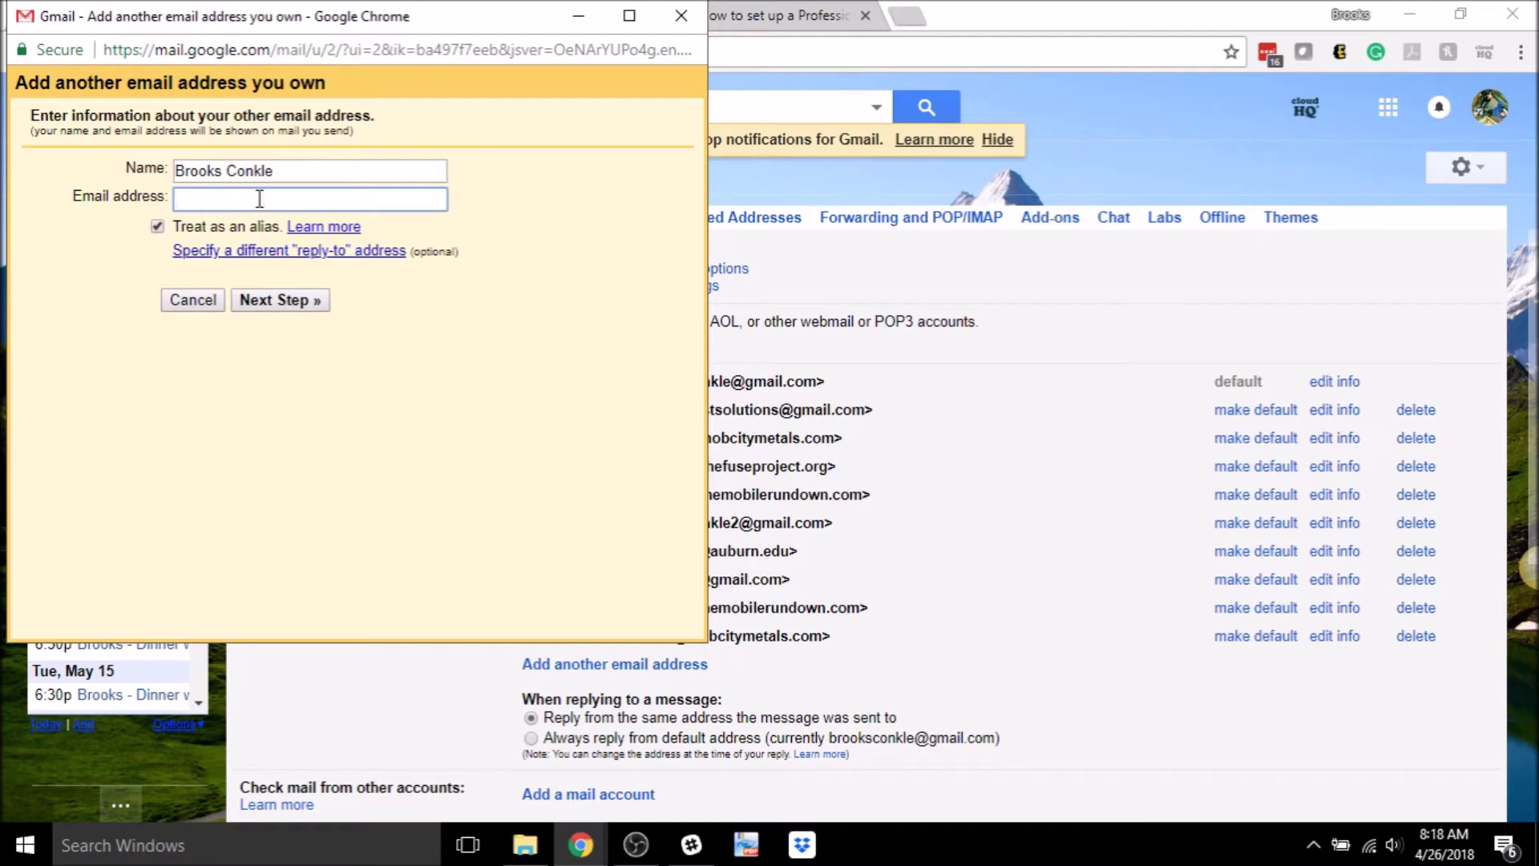
{"action": "key", "text": "shift+Tab"}
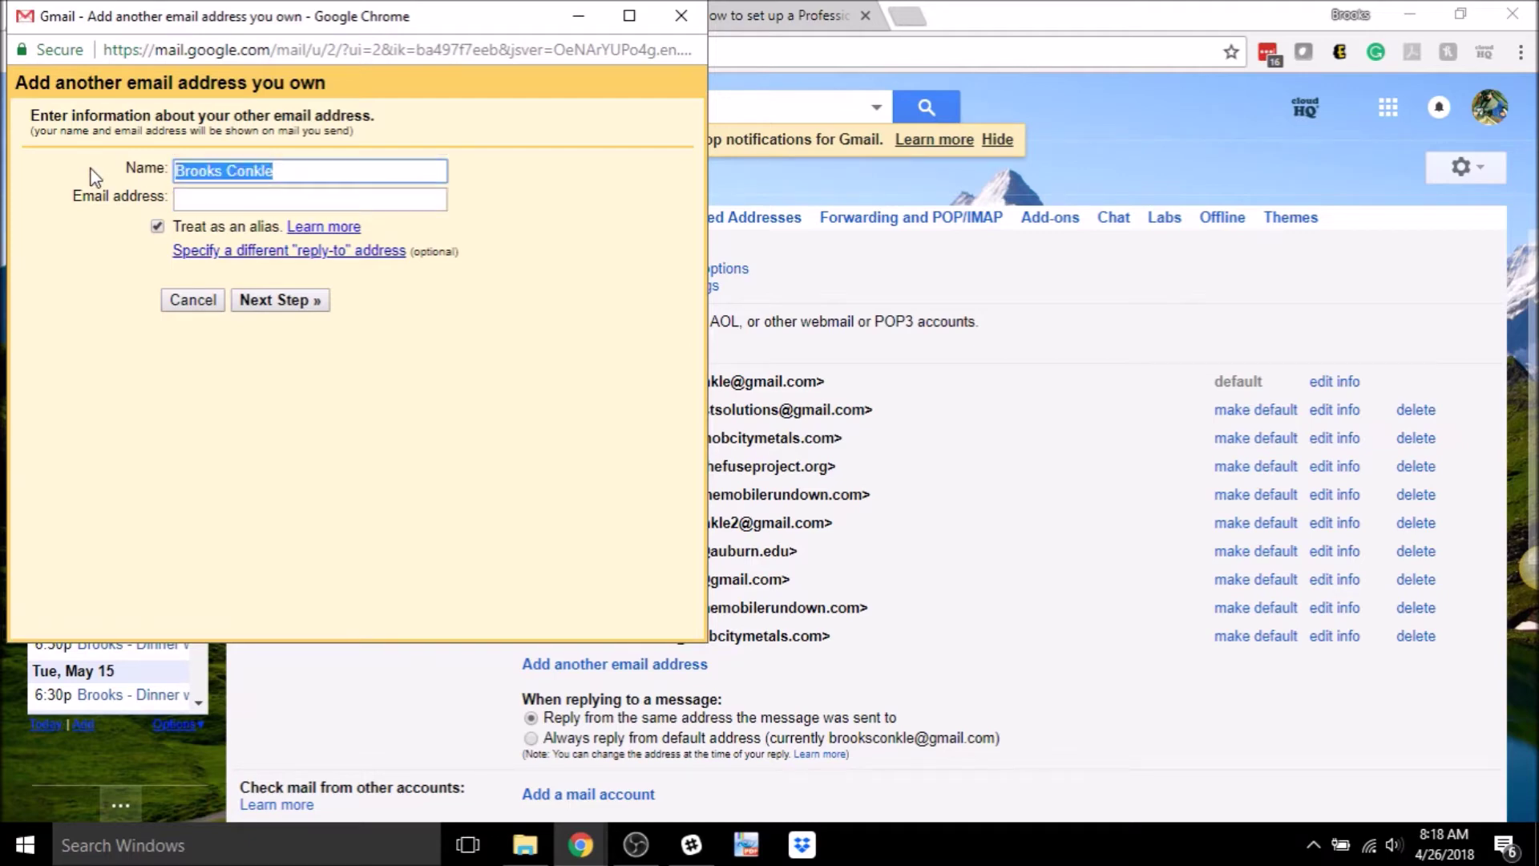
{"action": "type", "text": "Be Positive"}
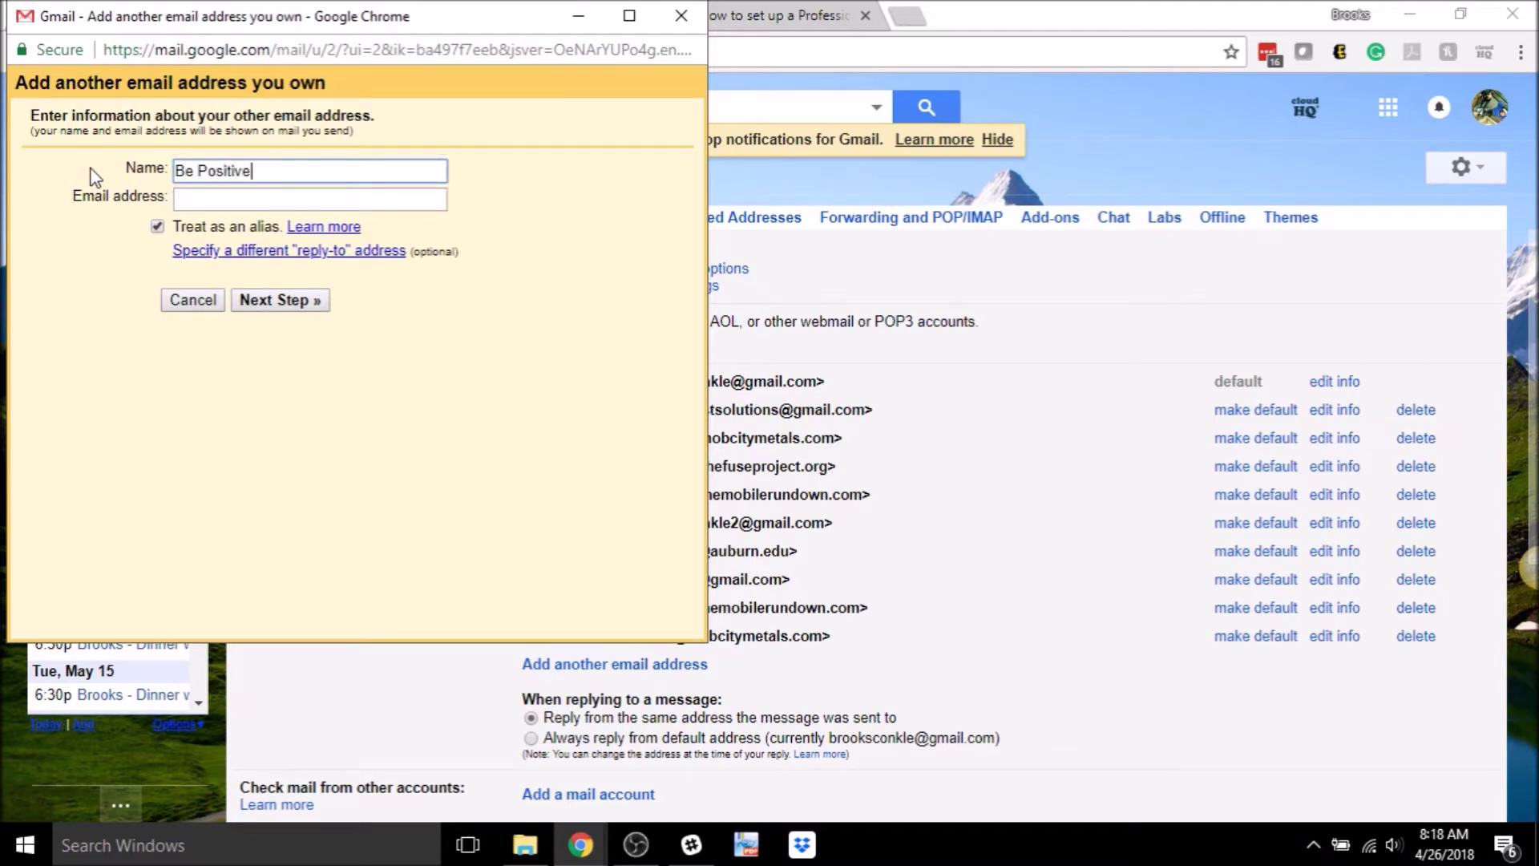
{"action": "left_click", "coordinate": [215, 202]}
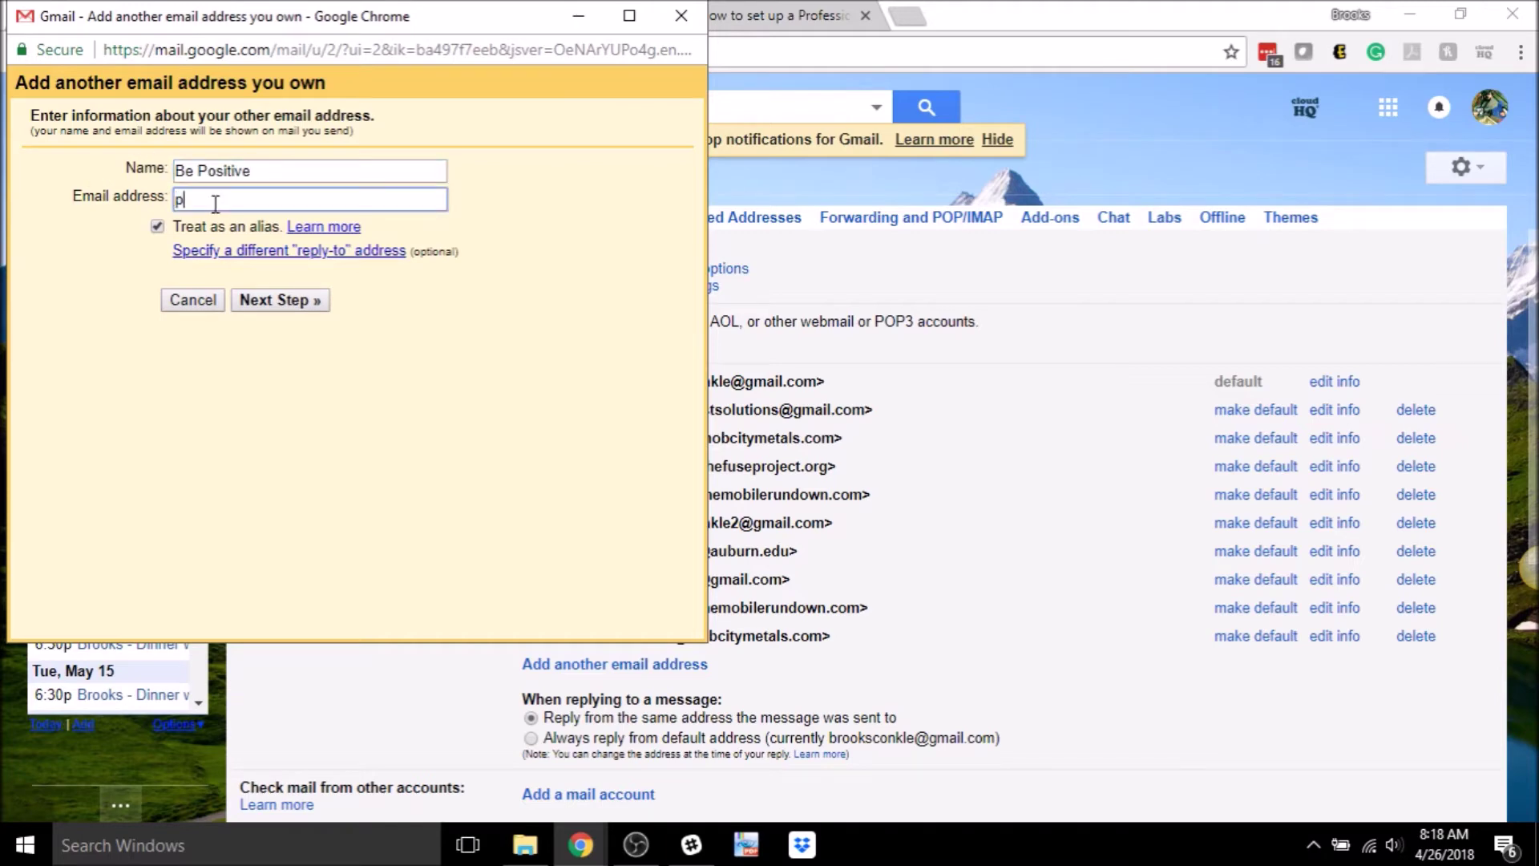
{"action": "left_click", "coordinate": [271, 302]}
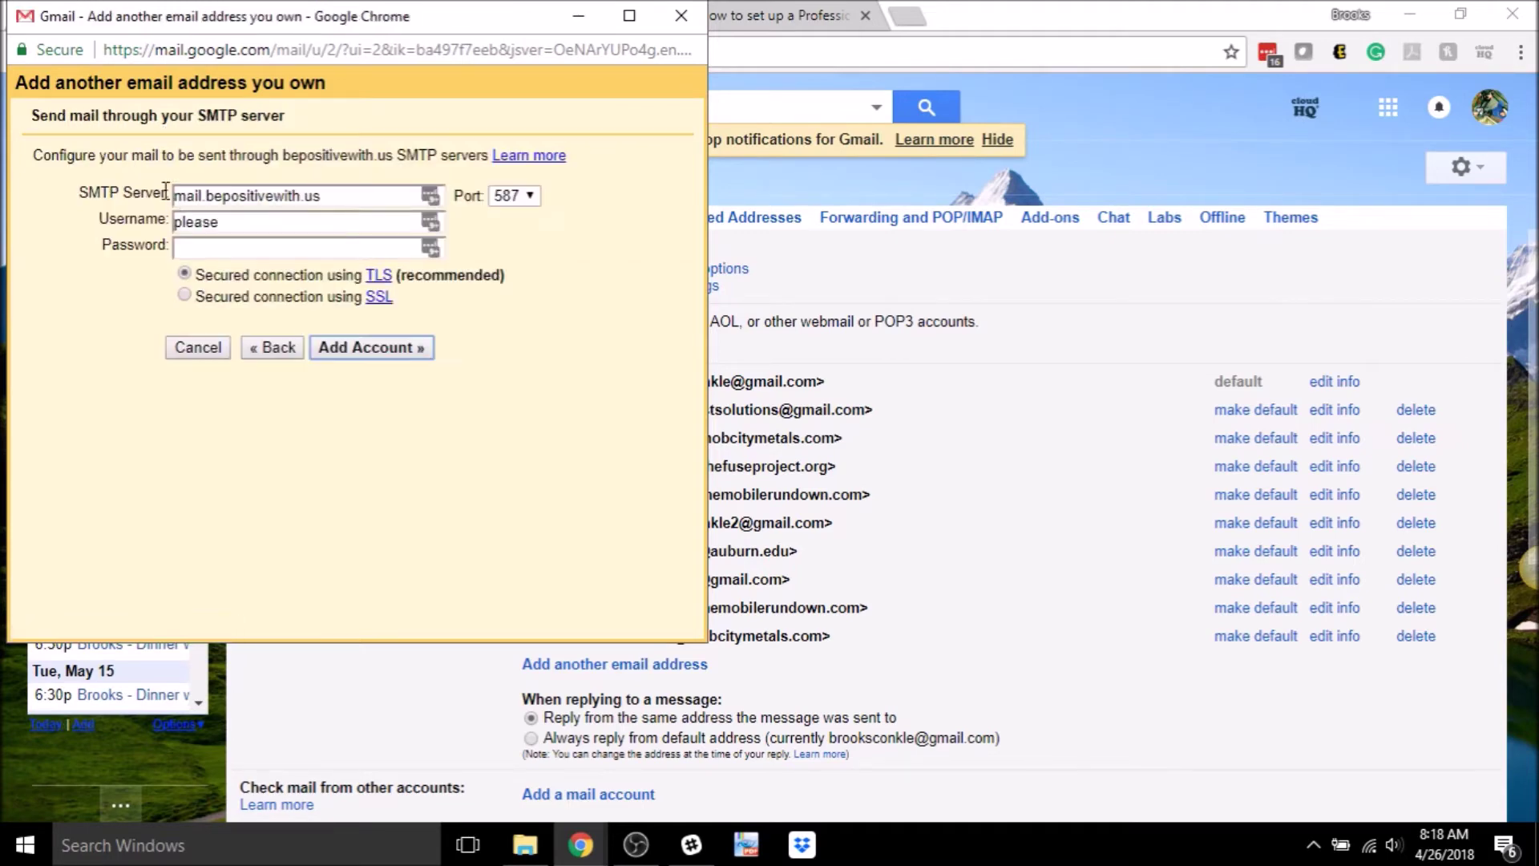
{"action": "left_click", "coordinate": [255, 226]}
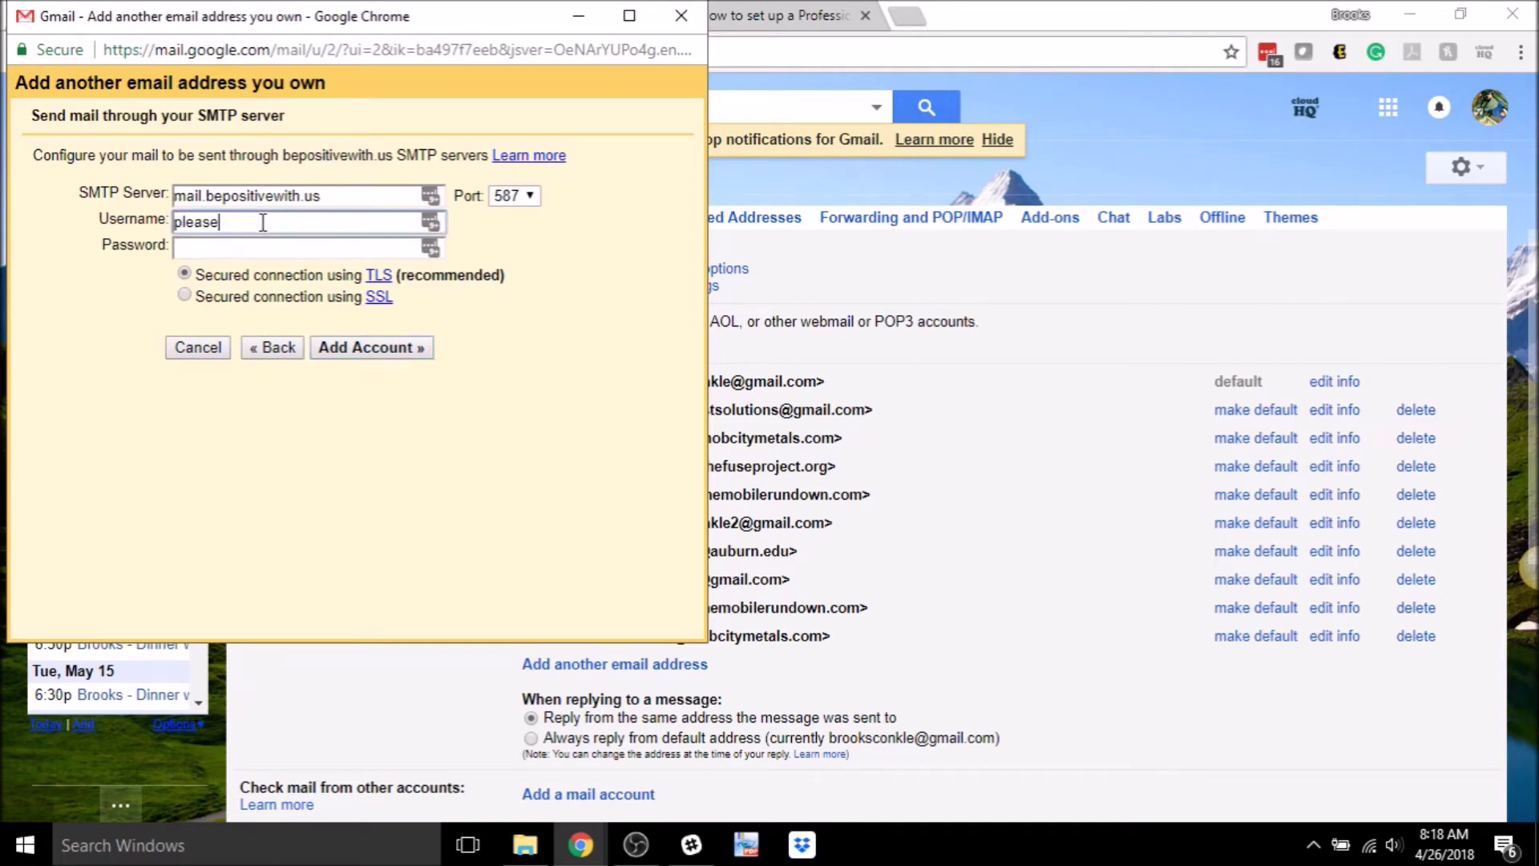
{"action": "double_click", "coordinate": [200, 222]}
{"action": "left_click", "coordinate": [28, 263]}
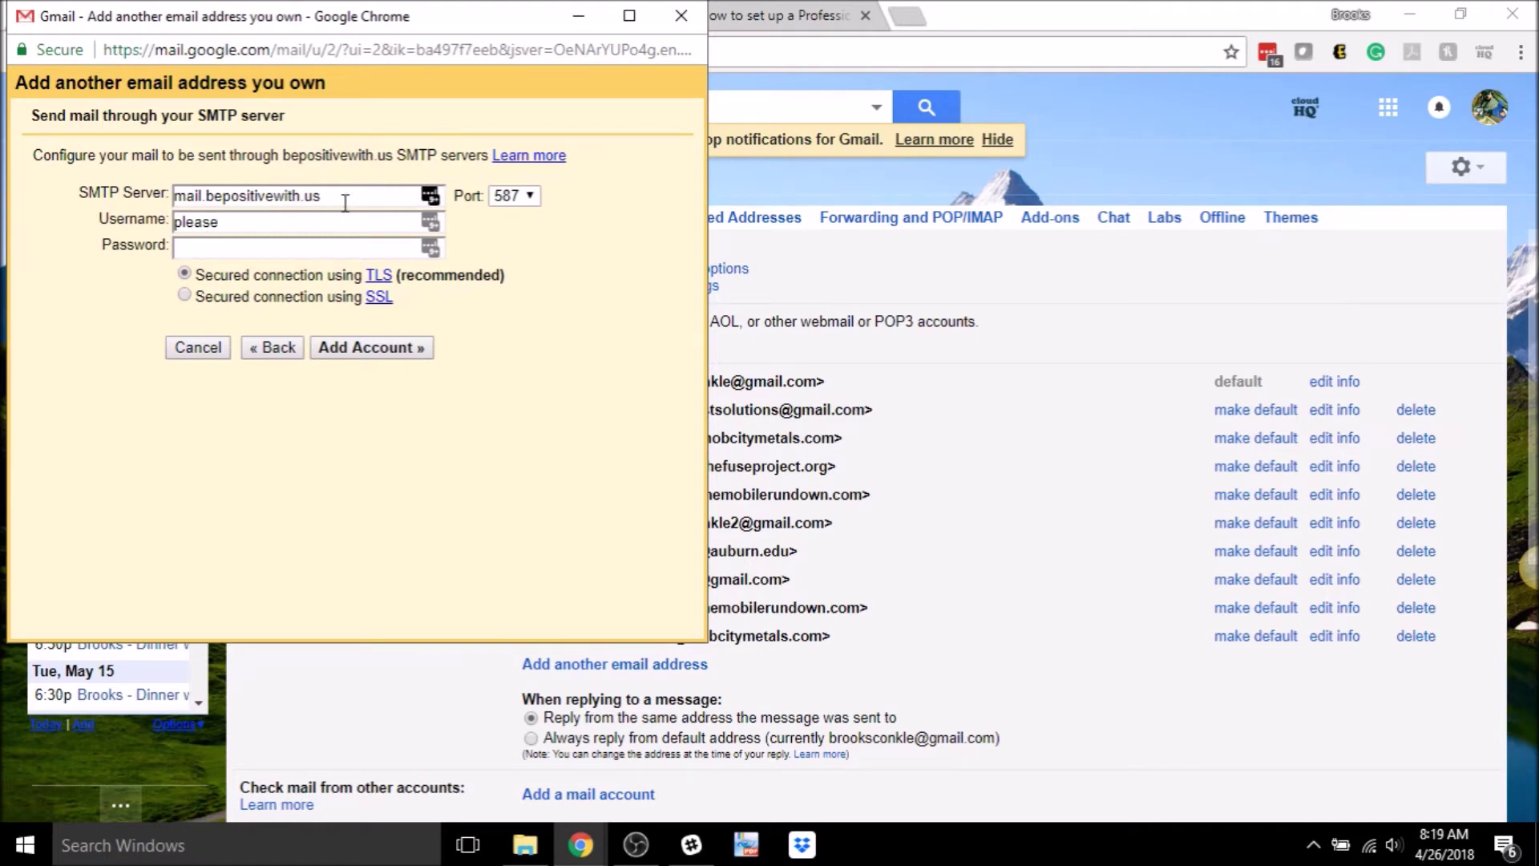
{"action": "left_click", "coordinate": [259, 225]}
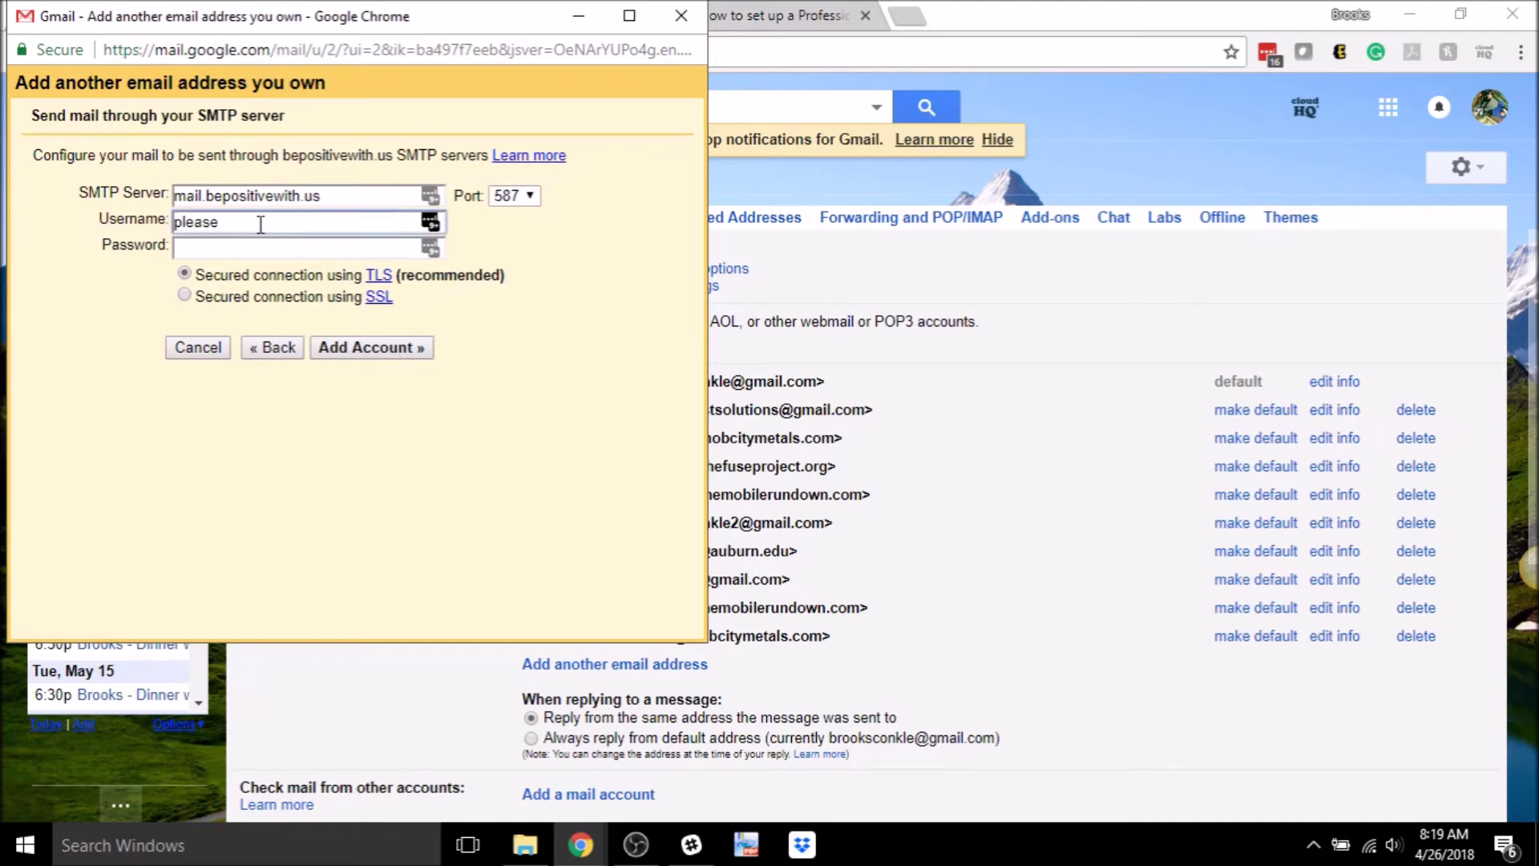
{"action": "key", "text": "Tab"}
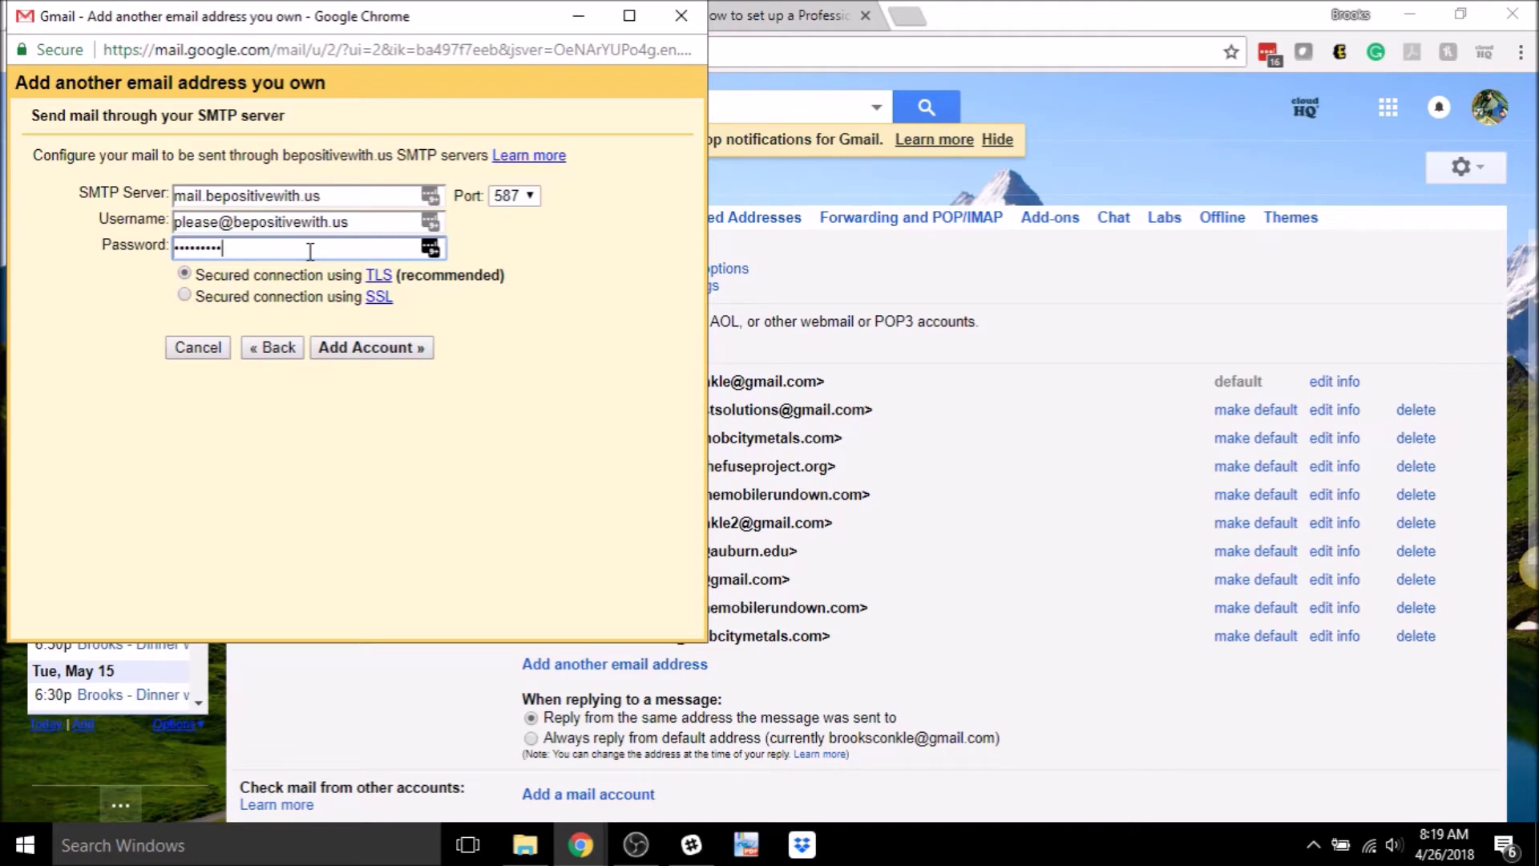
{"action": "left_click", "coordinate": [390, 348]}
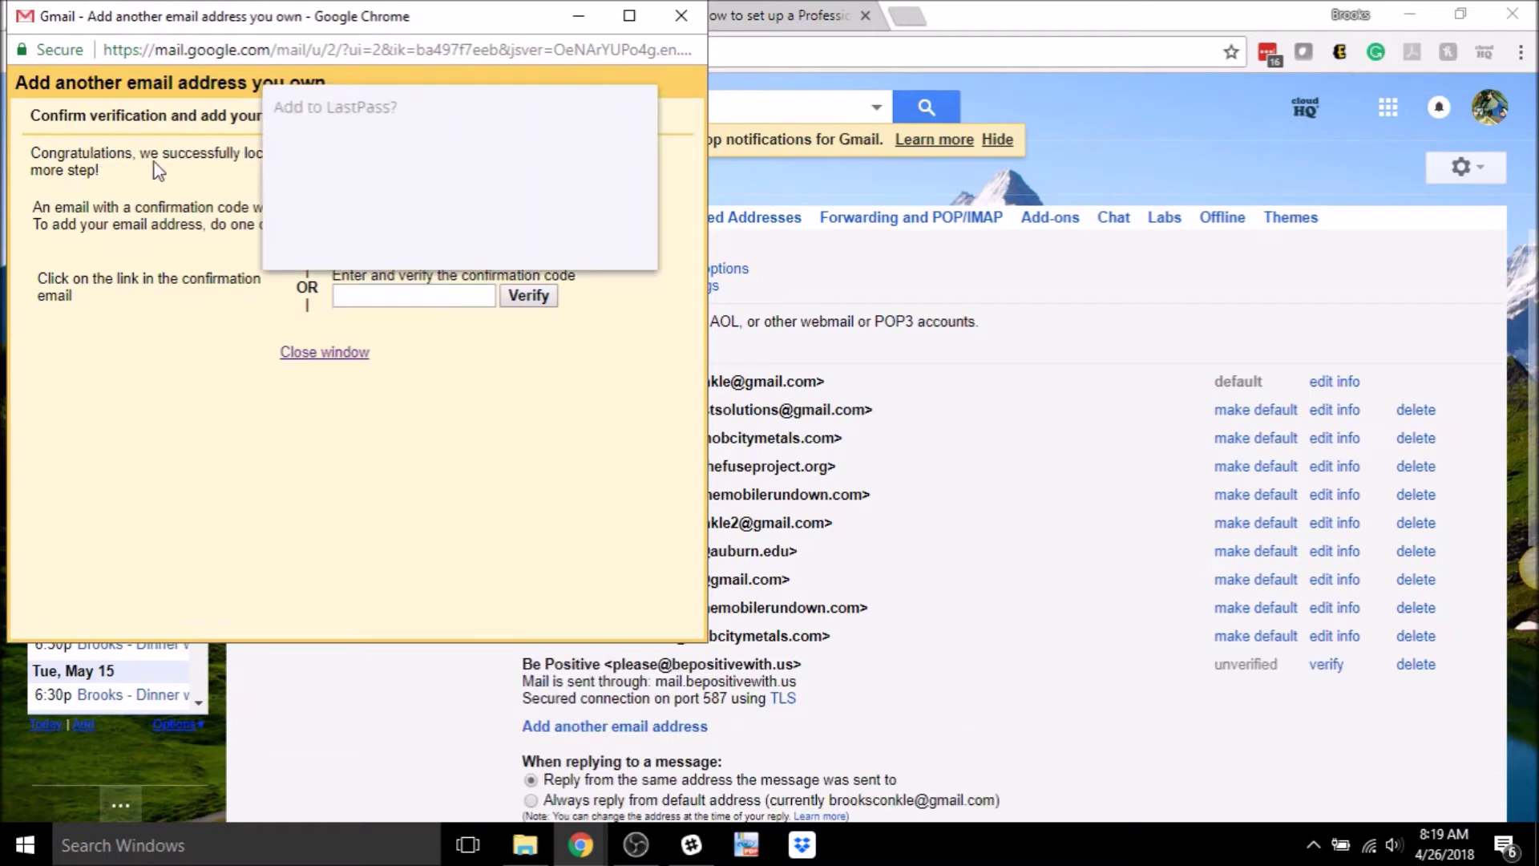
- Decline LastPass's save-password offer and return to the main Gmail window
{"action": "left_click", "coordinate": [517, 243]}
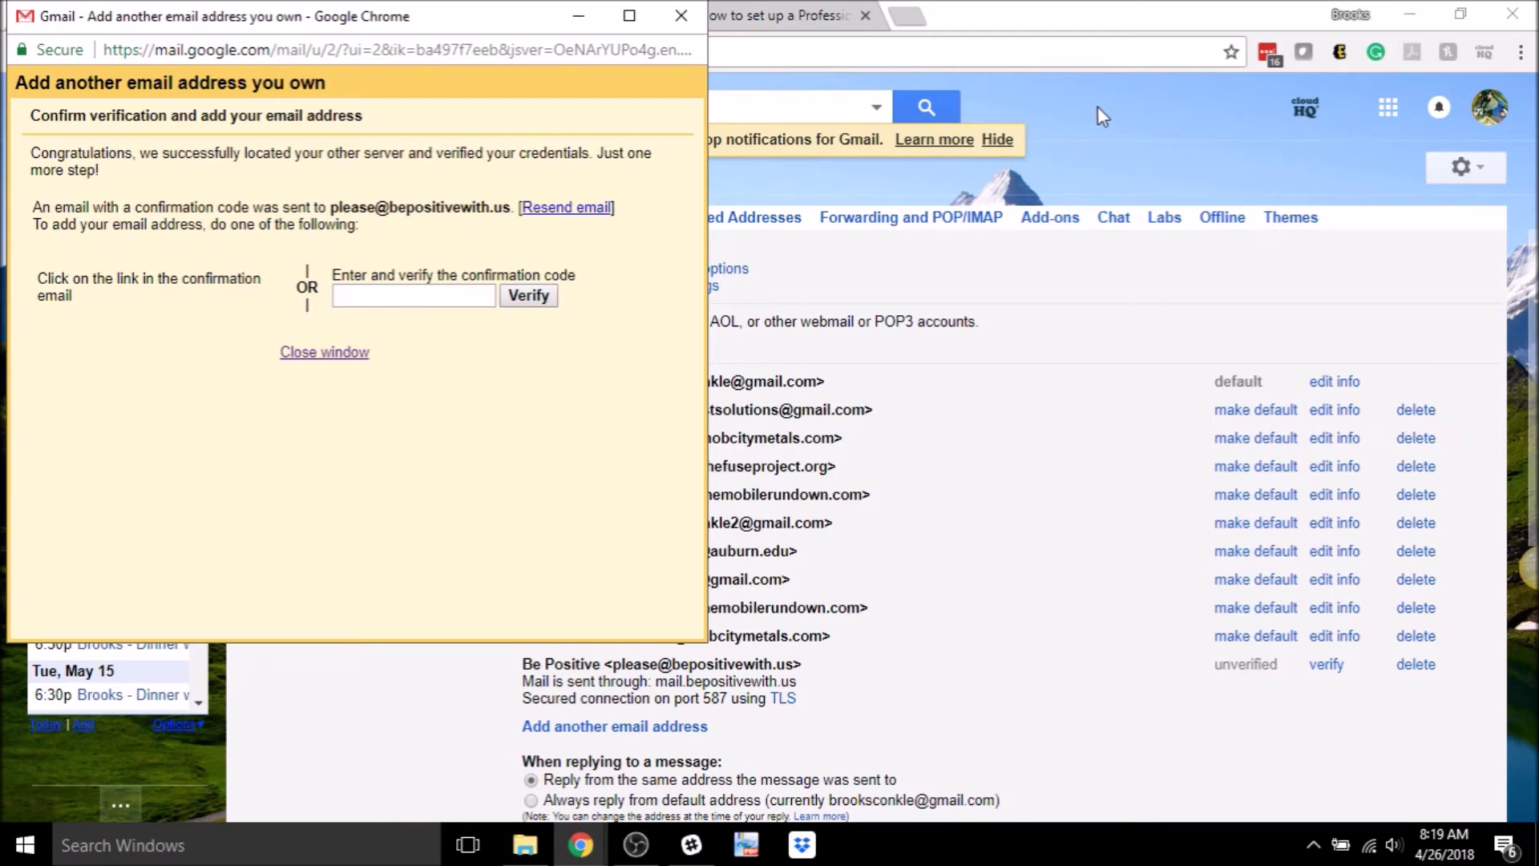
{"action": "left_click", "coordinate": [1098, 106]}
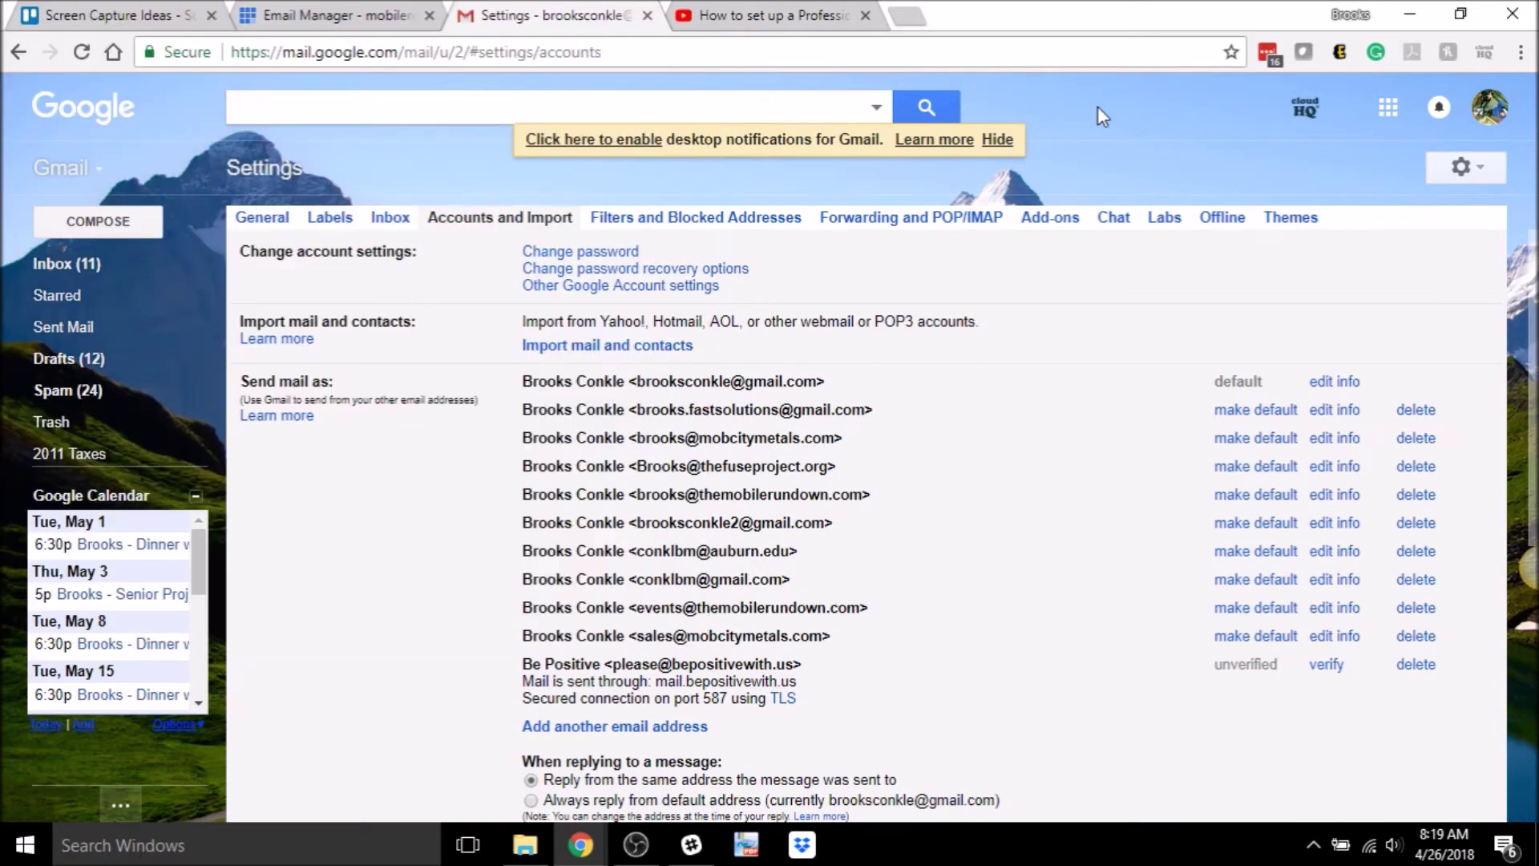
- Open the 'Gmail Confirmation - Send Mail as' message in the inbox
{"action": "left_click", "coordinate": [116, 277]}
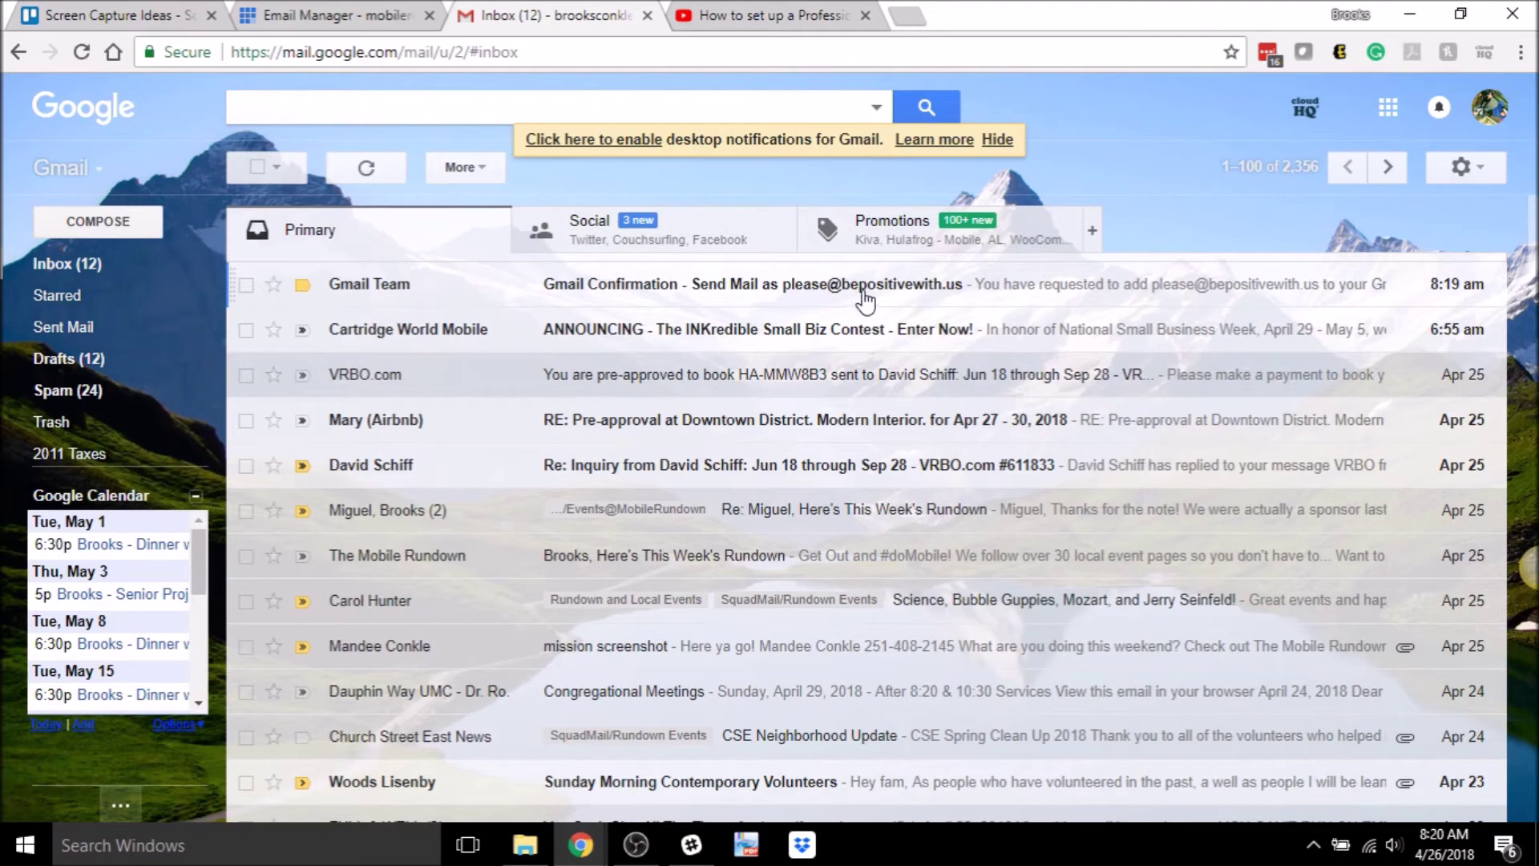
{"action": "left_click", "coordinate": [792, 289]}
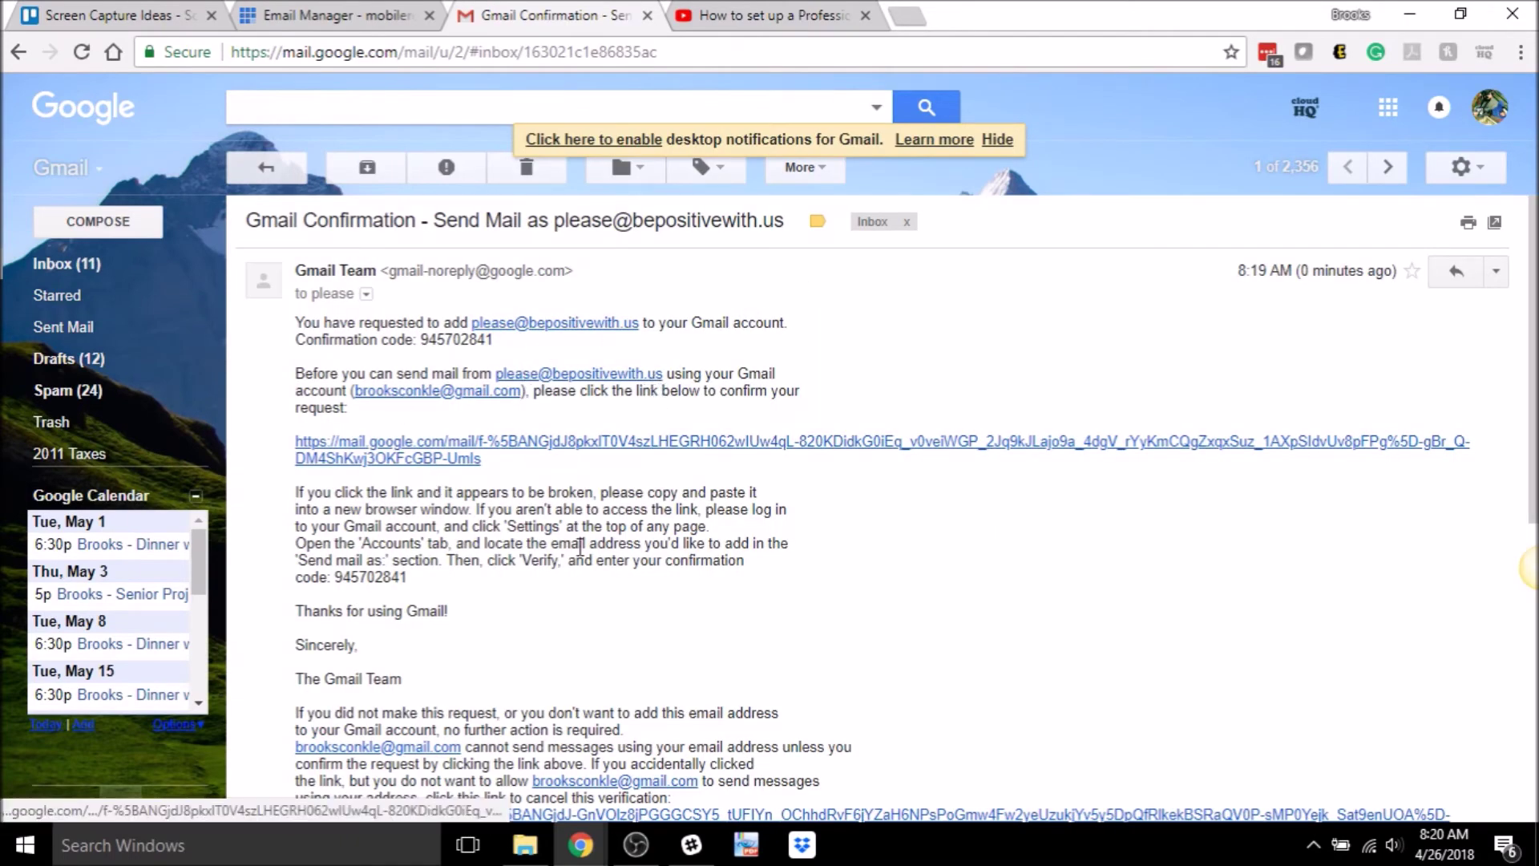
{"action": "scroll", "coordinate": [749, 537], "scroll_direction": "down", "scroll_amount": 4}
{"action": "scroll", "coordinate": [751, 537], "scroll_direction": "up", "scroll_amount": 4}
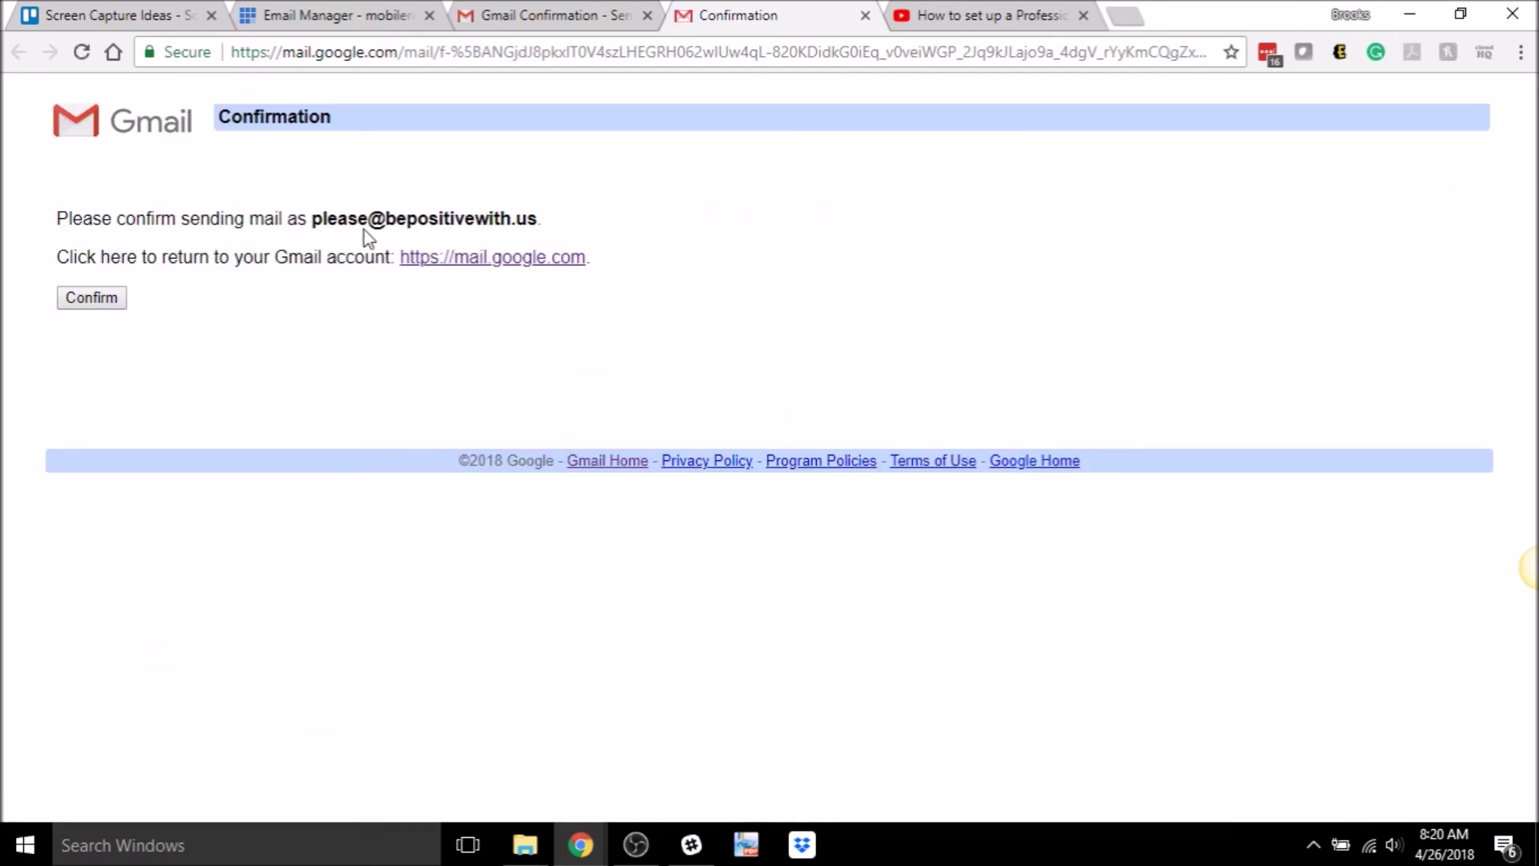
- Confirm sending as the bepositivewith.us address and return to the confirmation e-mail tab
{"action": "left_click", "coordinate": [113, 299]}
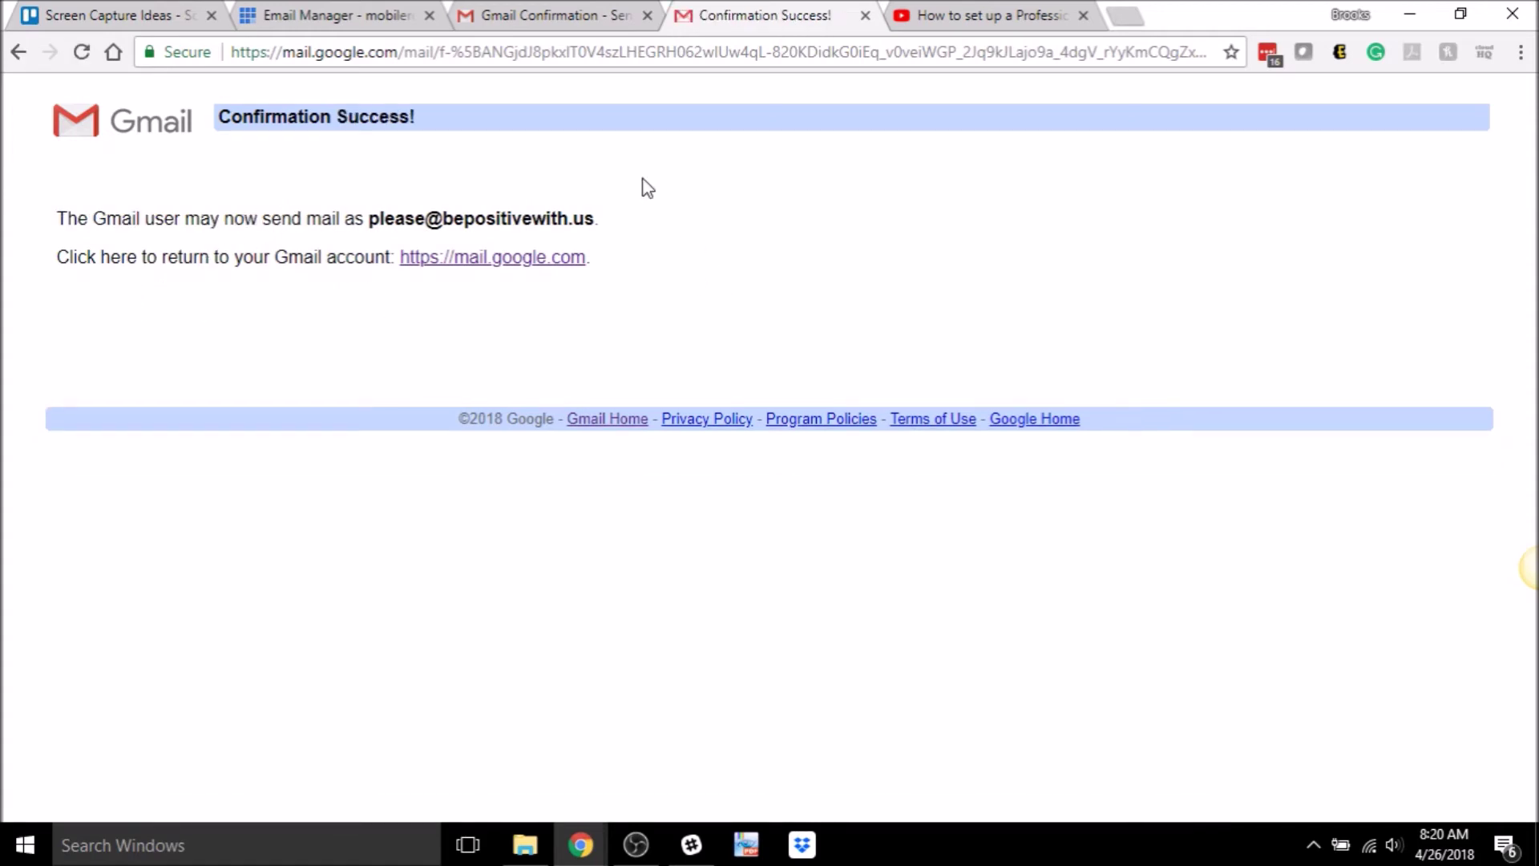
{"action": "left_click", "coordinate": [550, 19]}
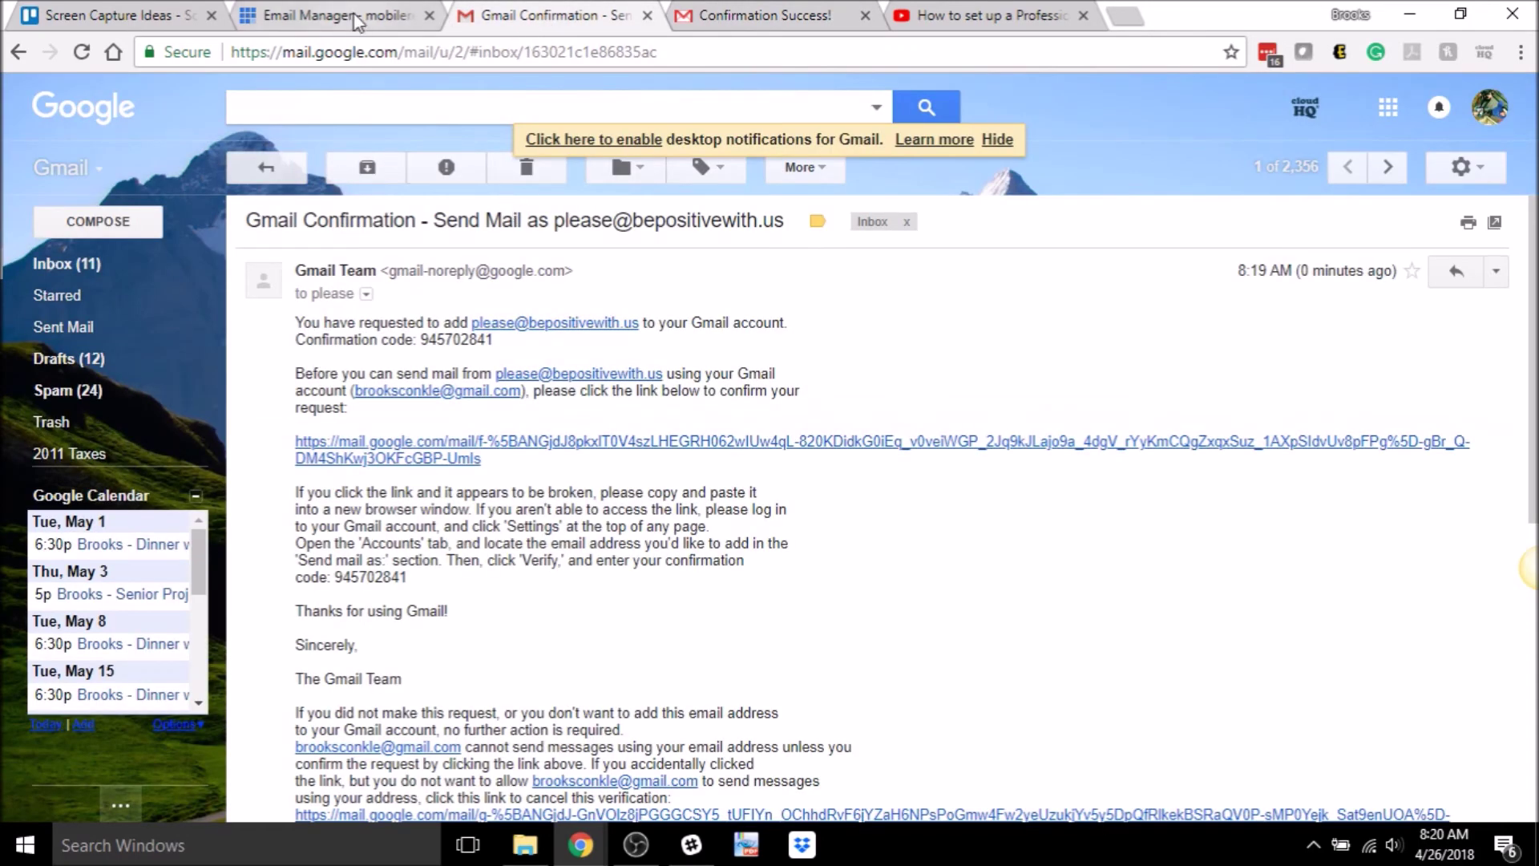
{"action": "left_click", "coordinate": [1471, 169]}
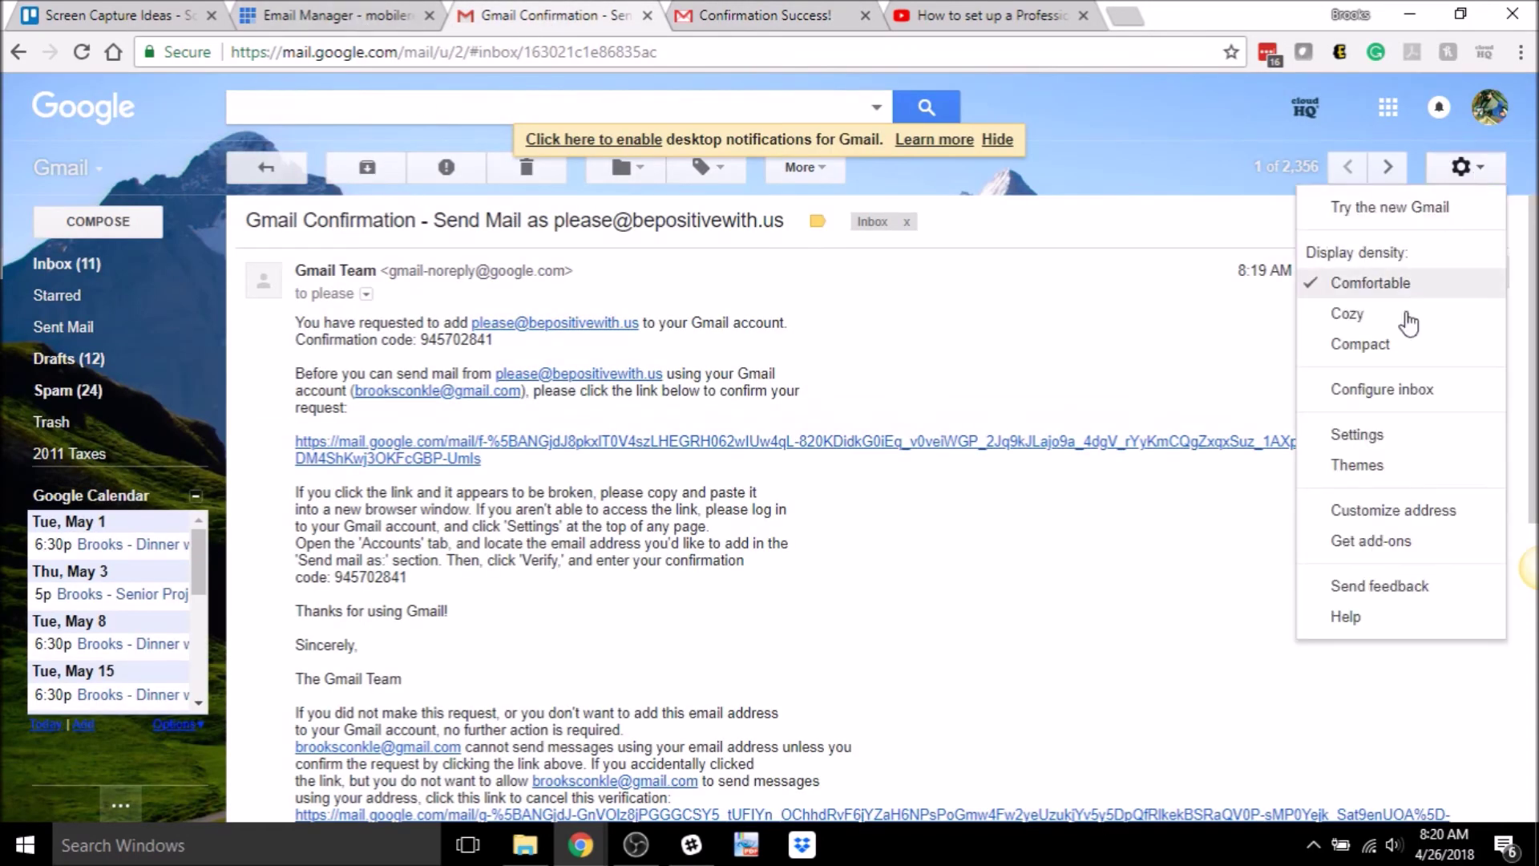
- Check on Accounts and Import that Be Positive is now a verified send-as address
{"action": "left_click", "coordinate": [1364, 435]}
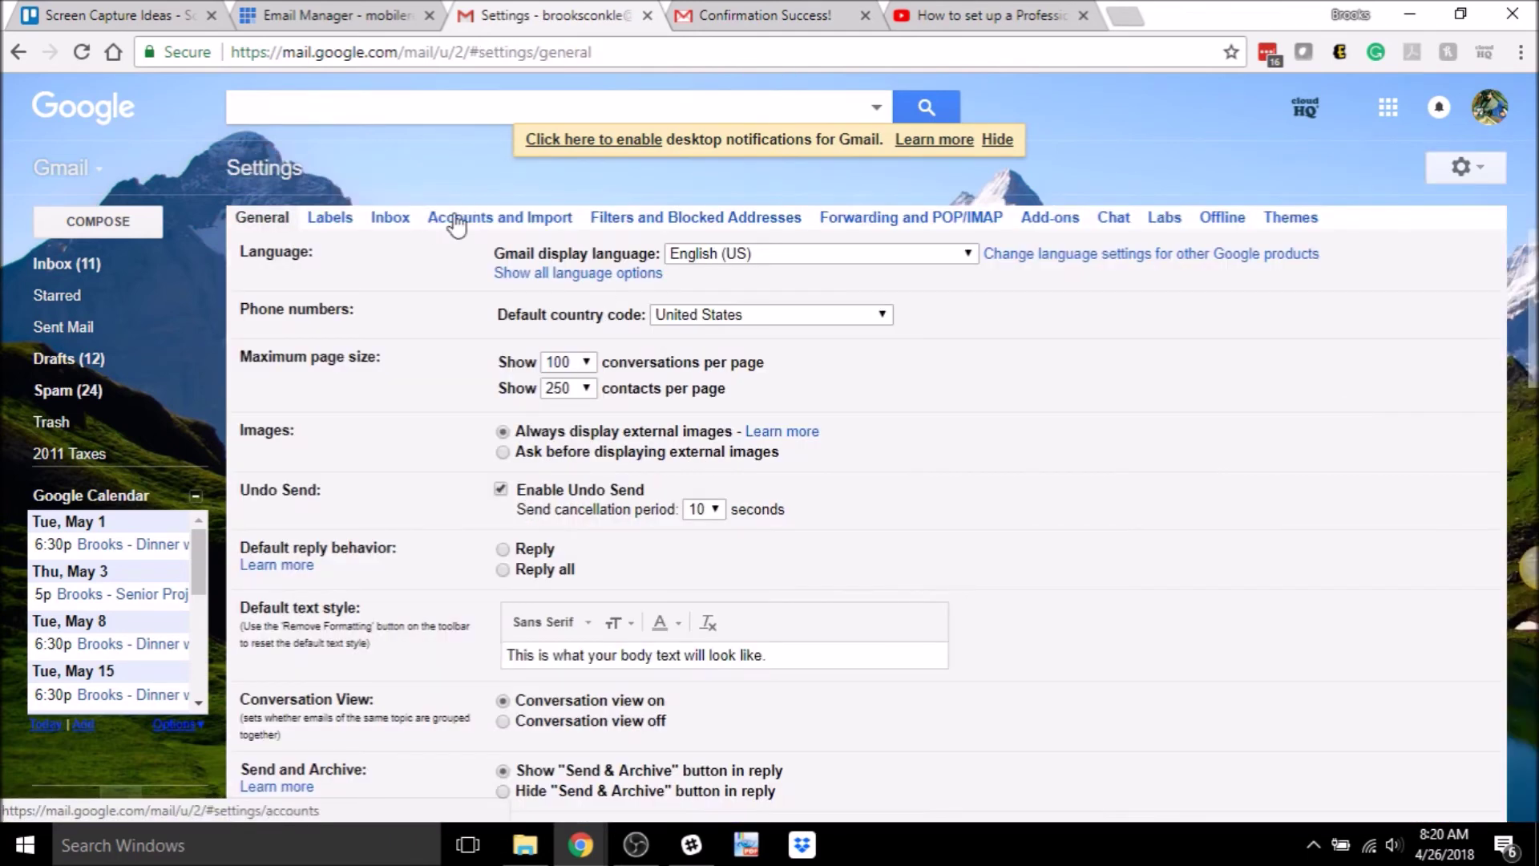
{"action": "left_click", "coordinate": [481, 221]}
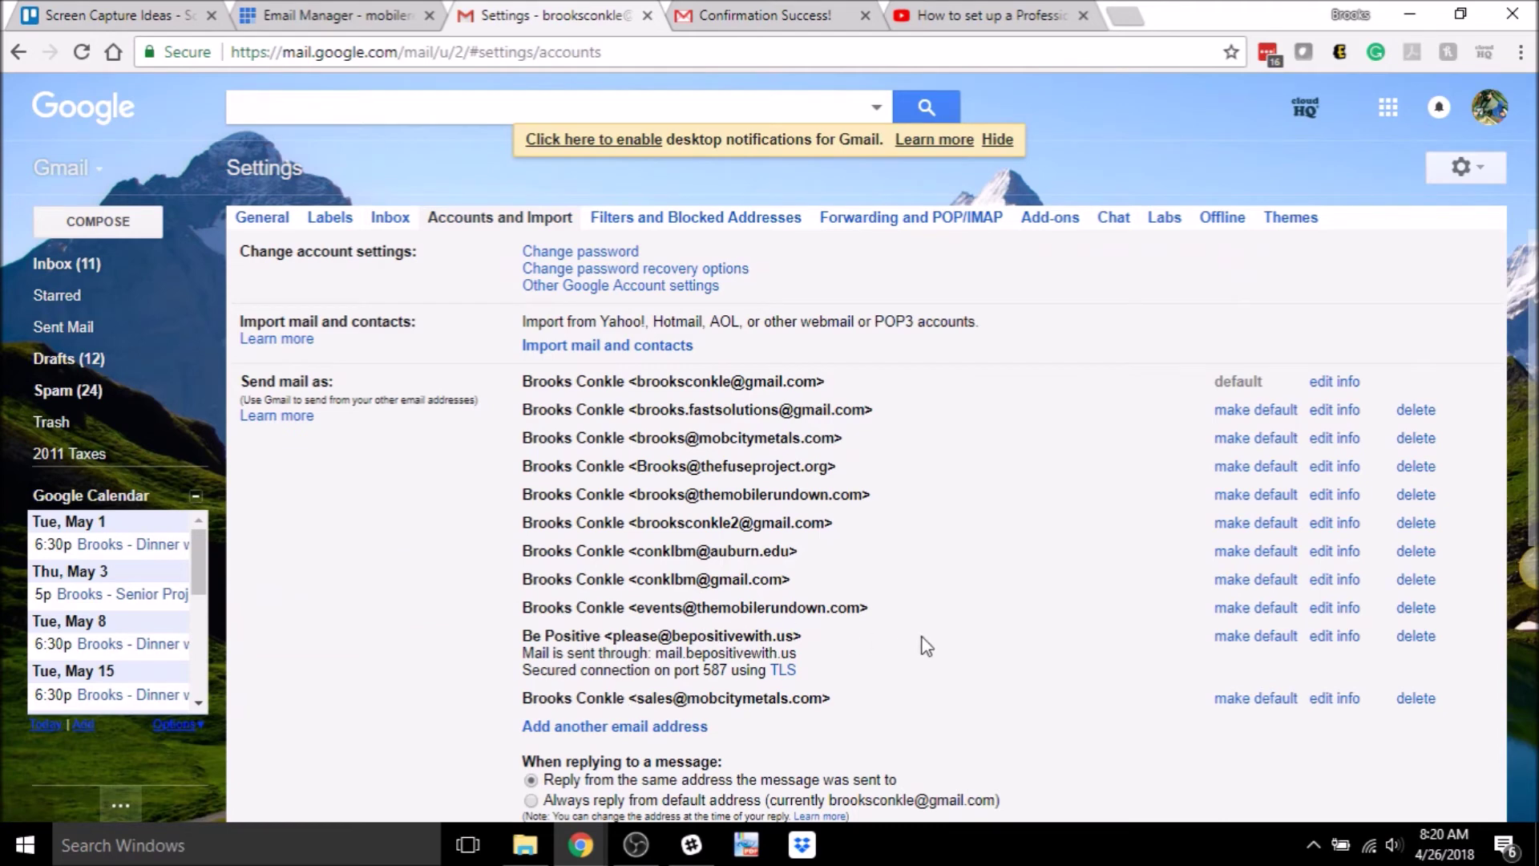
{"action": "scroll", "coordinate": [976, 446], "scroll_direction": "down", "scroll_amount": 4}
{"action": "scroll", "coordinate": [468, 390], "scroll_direction": "up", "scroll_amount": 4}
{"action": "left_click_drag", "start_coordinate": [525, 641], "coordinate": [569, 642]}
{"action": "left_click", "coordinate": [846, 646]}
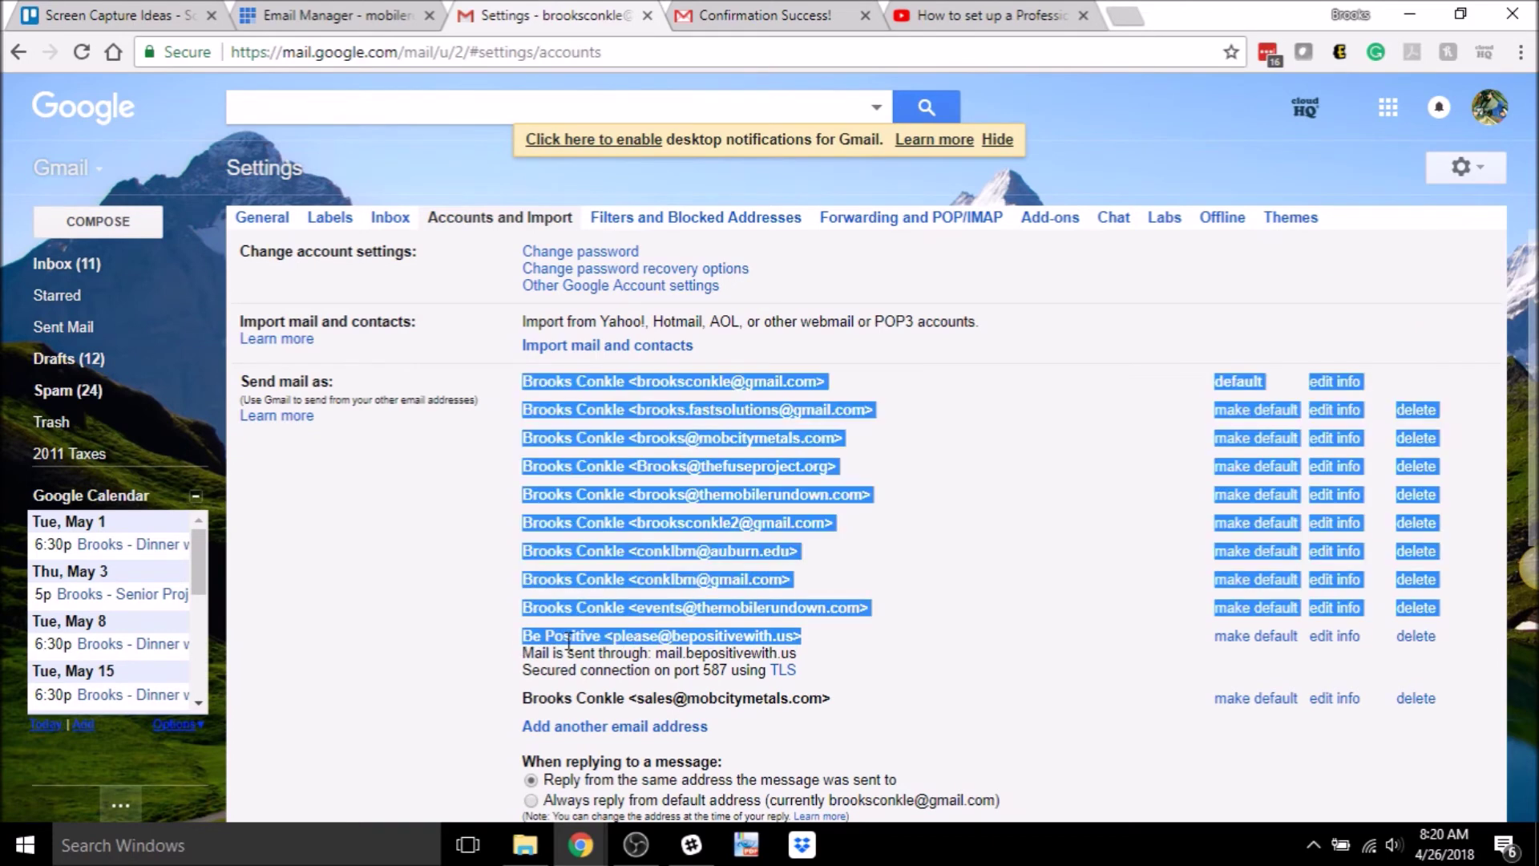
{"action": "left_click", "coordinate": [388, 642]}
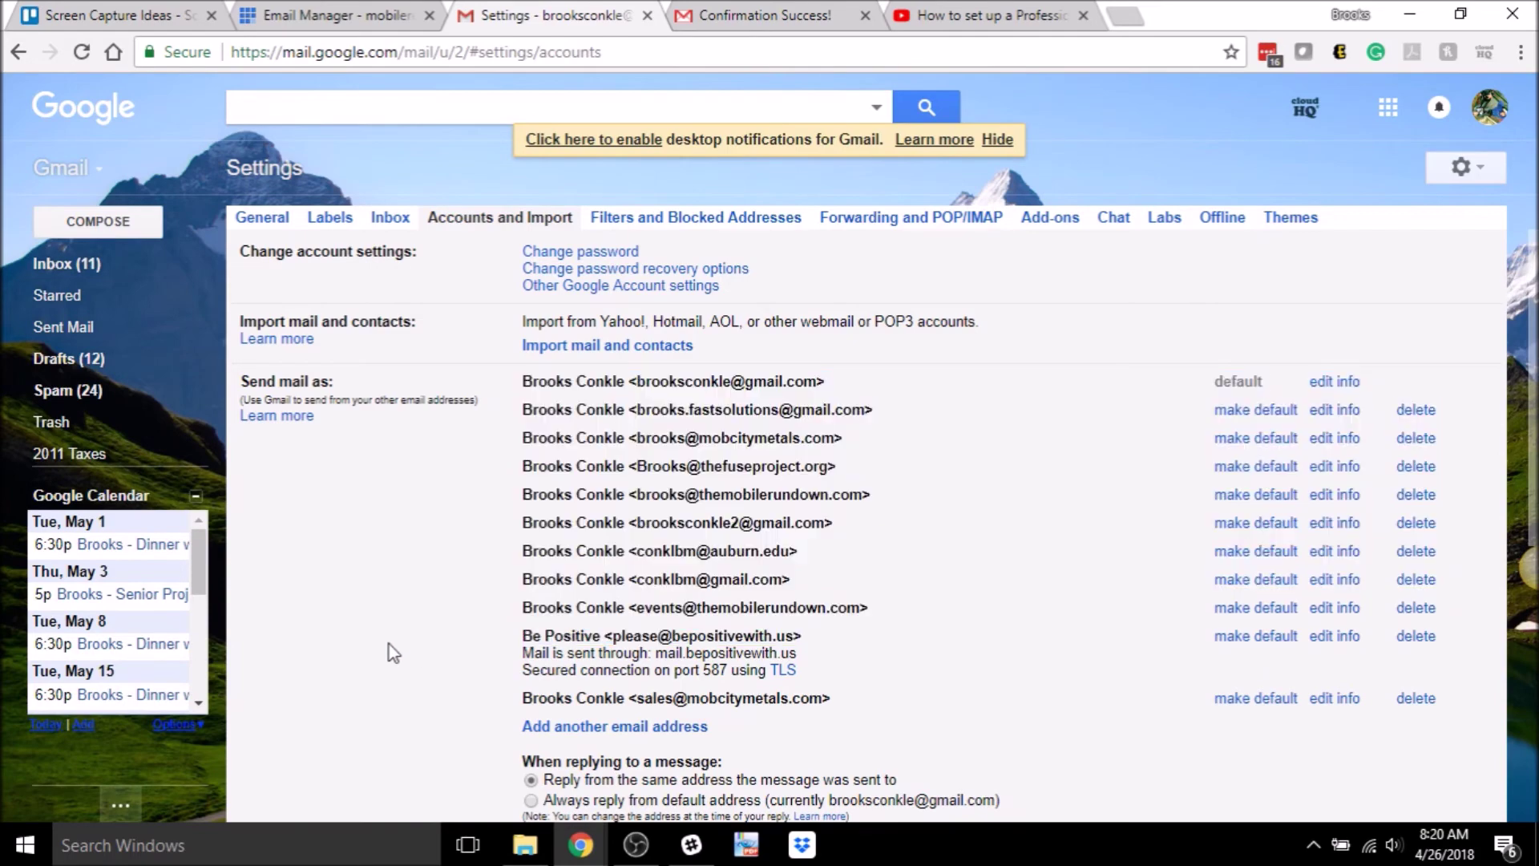
- Verify replies go from the same address mail was sent to, then return to the inbox
{"action": "scroll", "coordinate": [388, 643], "scroll_direction": "down", "scroll_amount": 5}
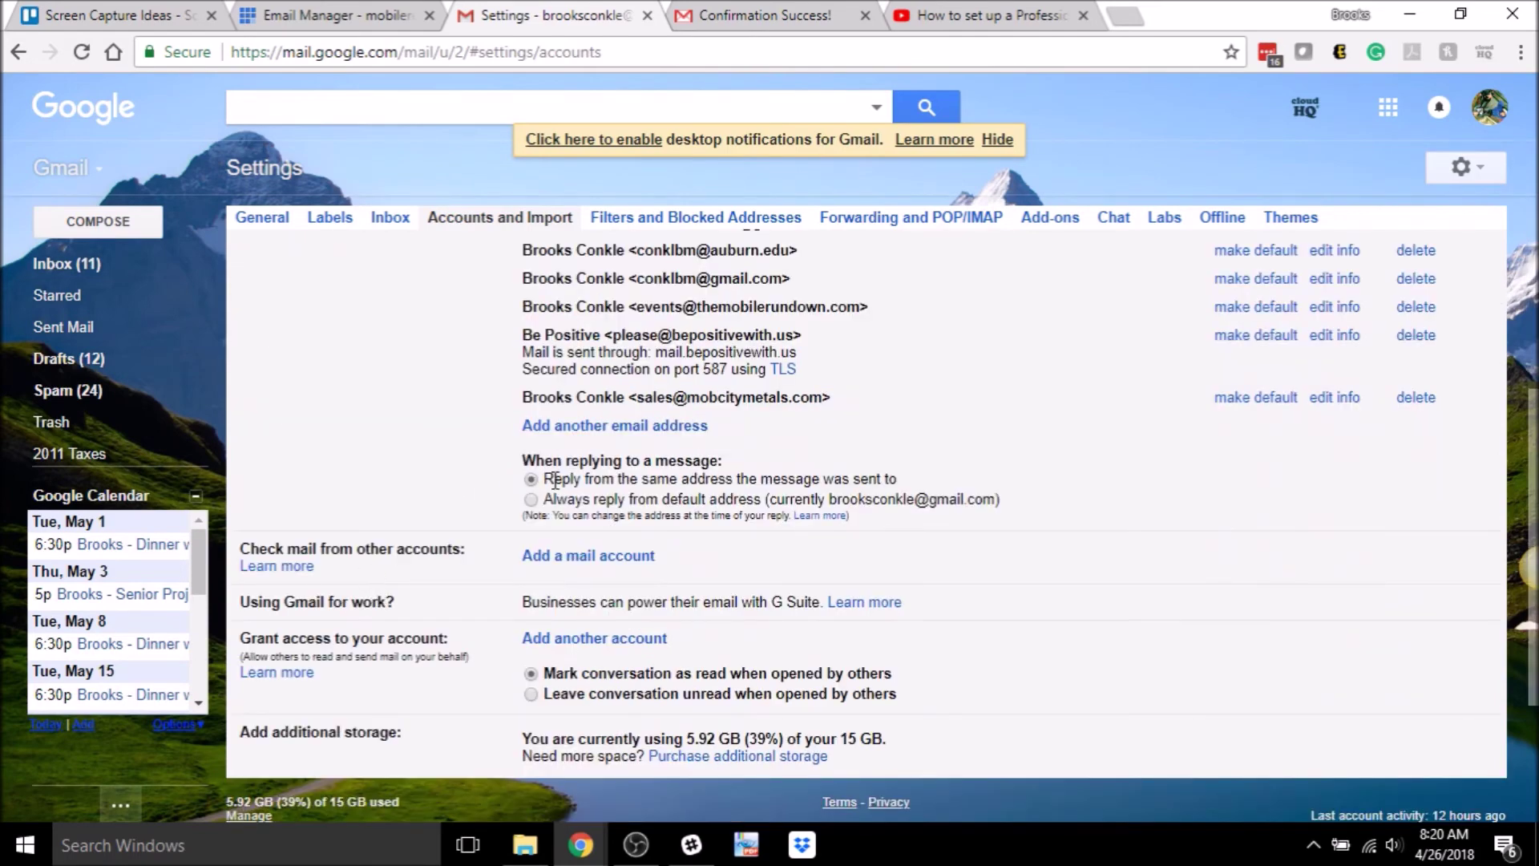
{"action": "left_click_drag", "start_coordinate": [545, 480], "coordinate": [923, 486]}
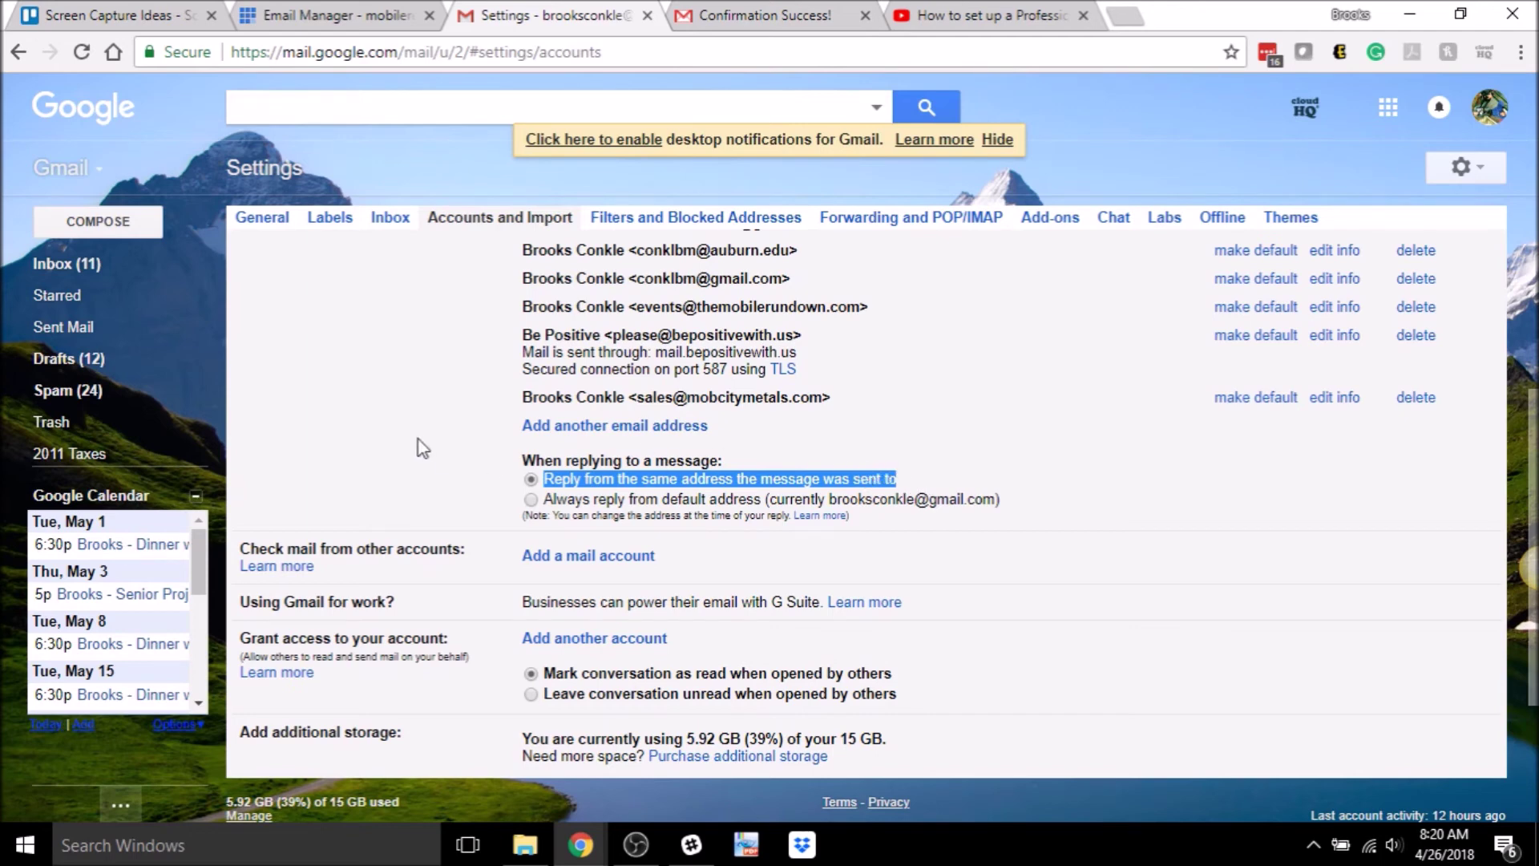
{"action": "left_click", "coordinate": [416, 403]}
{"action": "left_click", "coordinate": [88, 265]}
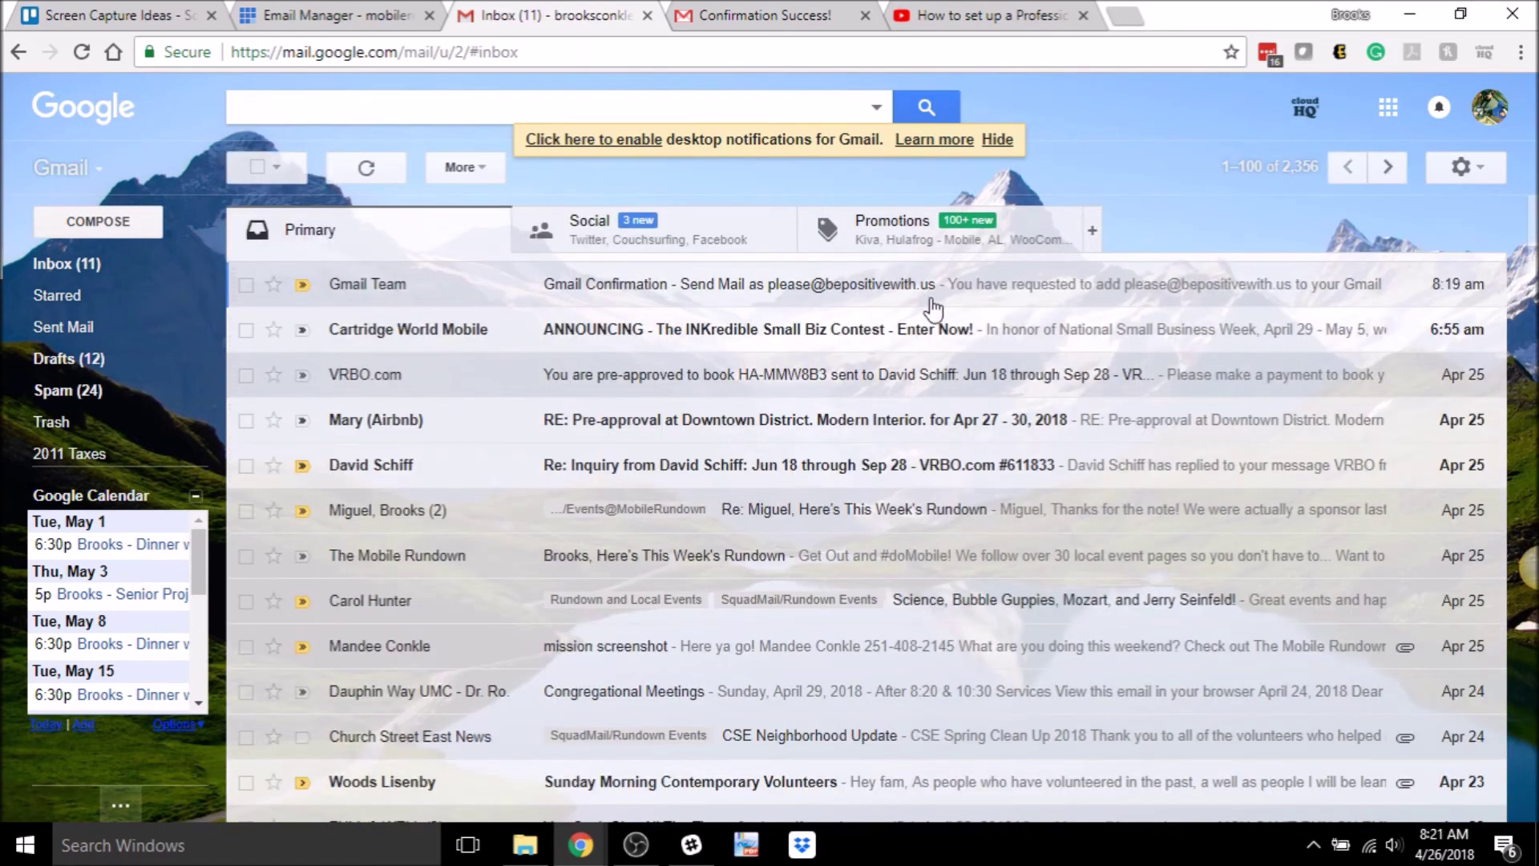
- Start a reply to the Gmail Team confirmation, check the sender is Be Positive, then discard it
{"action": "left_click", "coordinate": [813, 296]}
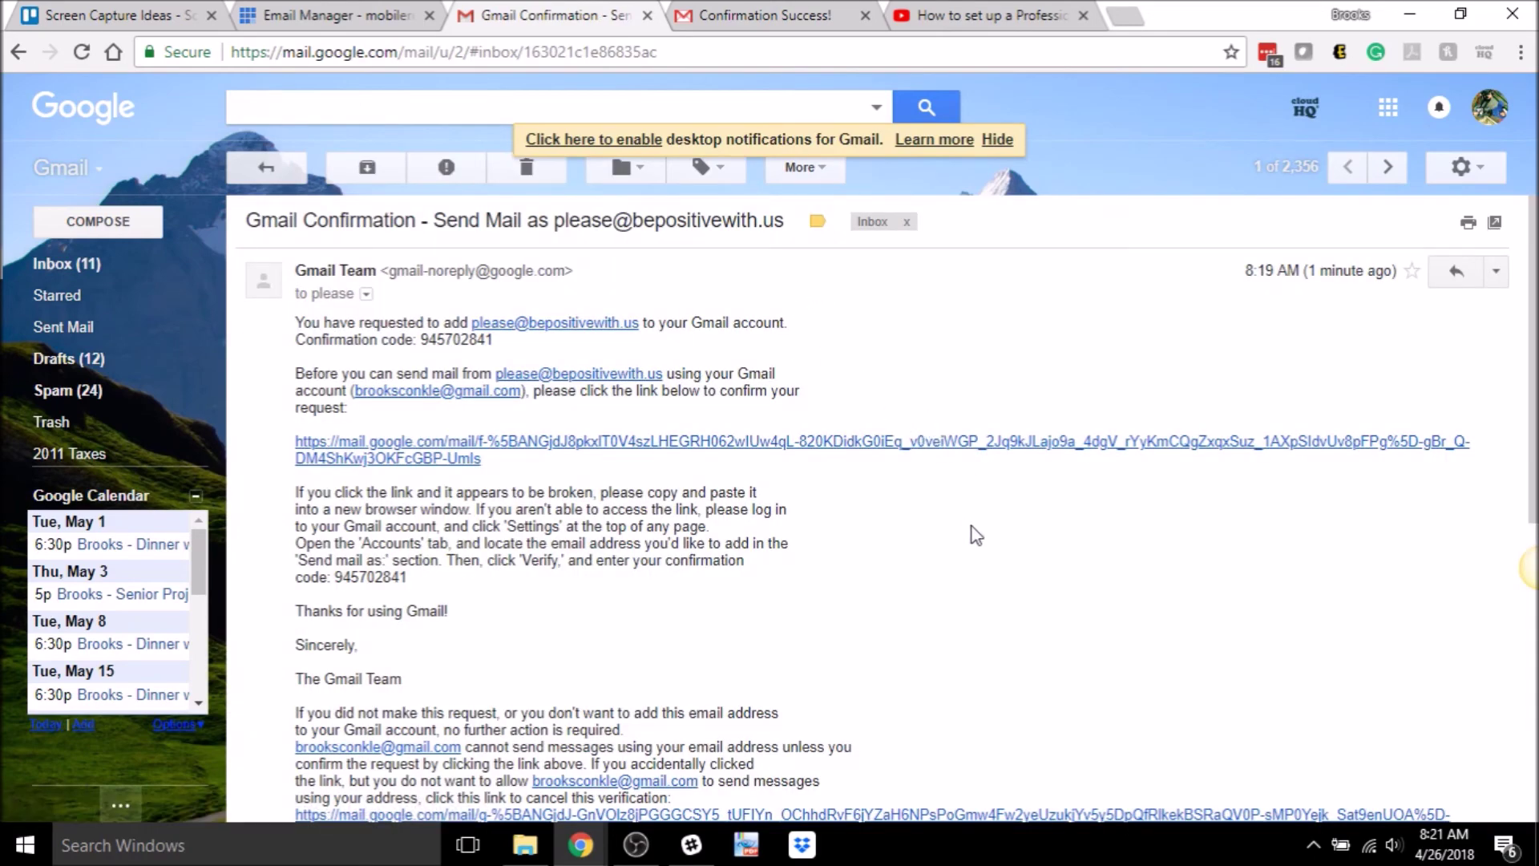
{"action": "key", "text": "r"}
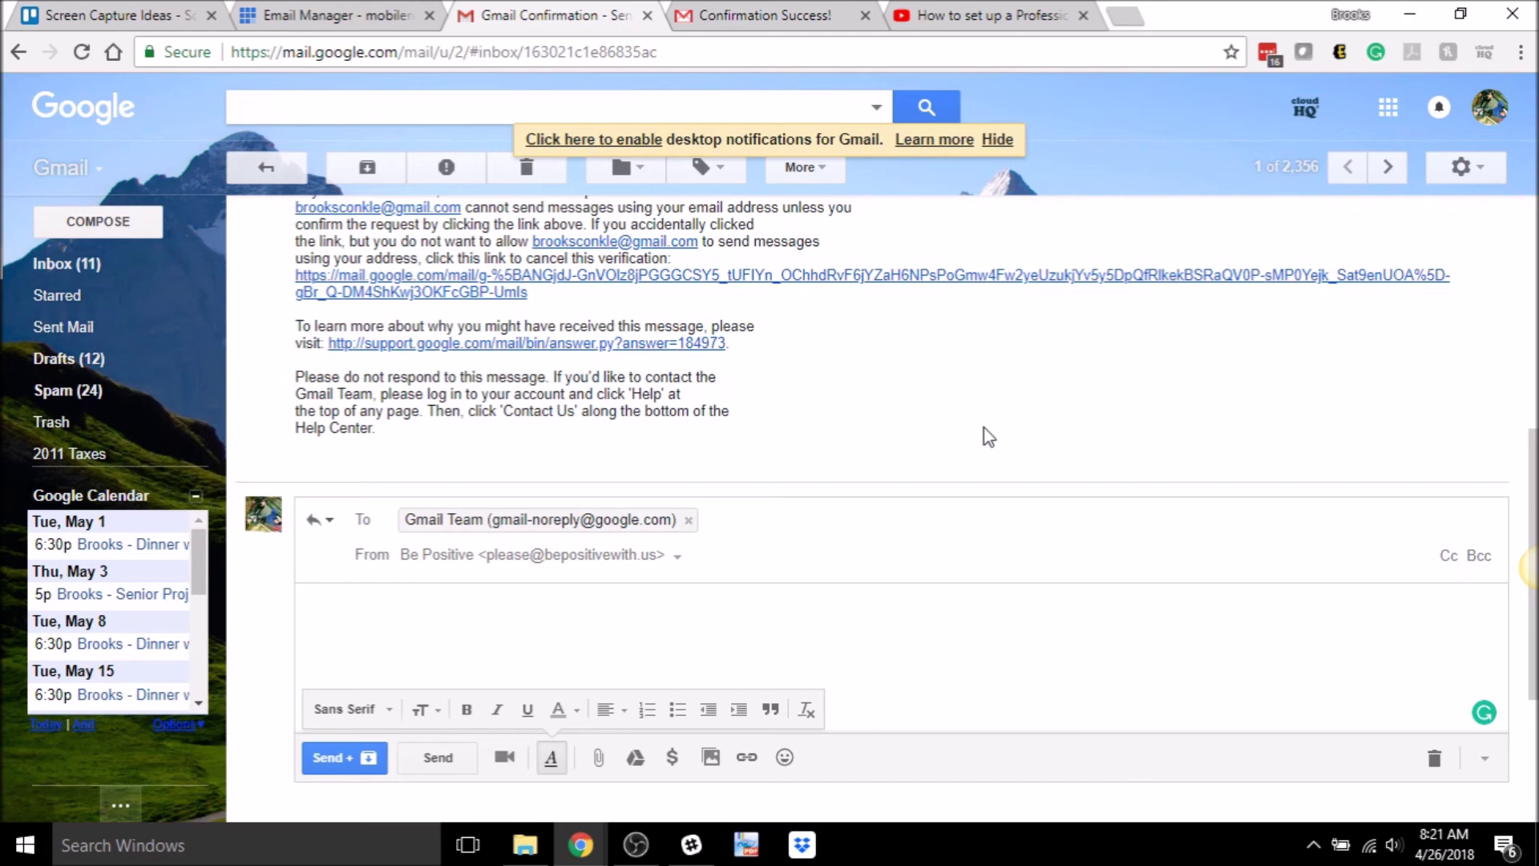
{"action": "left_click", "coordinate": [1434, 758]}
{"action": "scroll", "coordinate": [1122, 439], "scroll_direction": "up", "scroll_amount": 7}
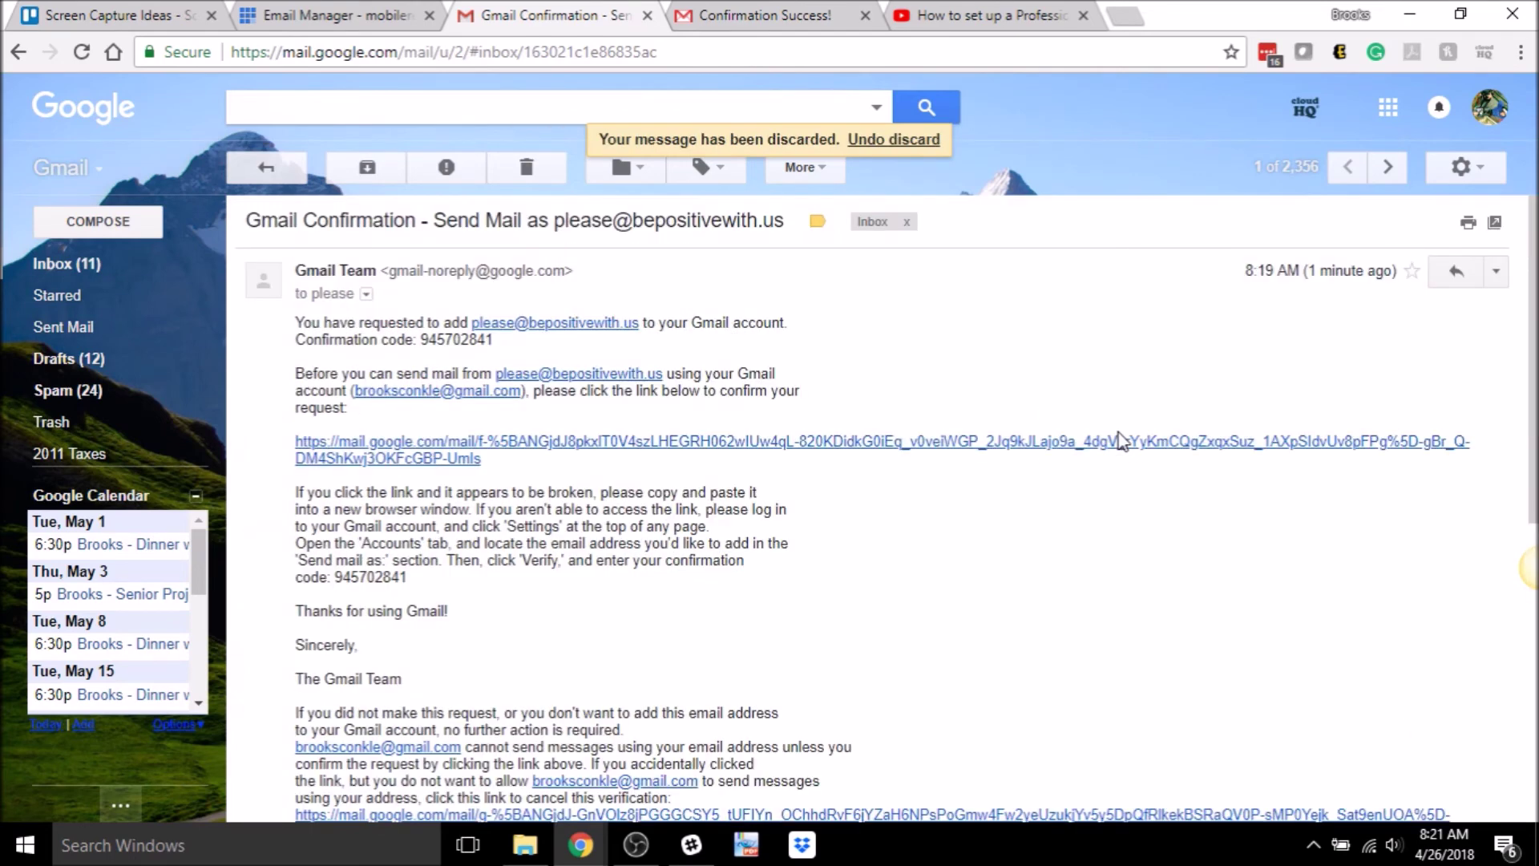
- Open Gmail's Accounts and Import settings
{"action": "left_click", "coordinate": [1461, 167]}
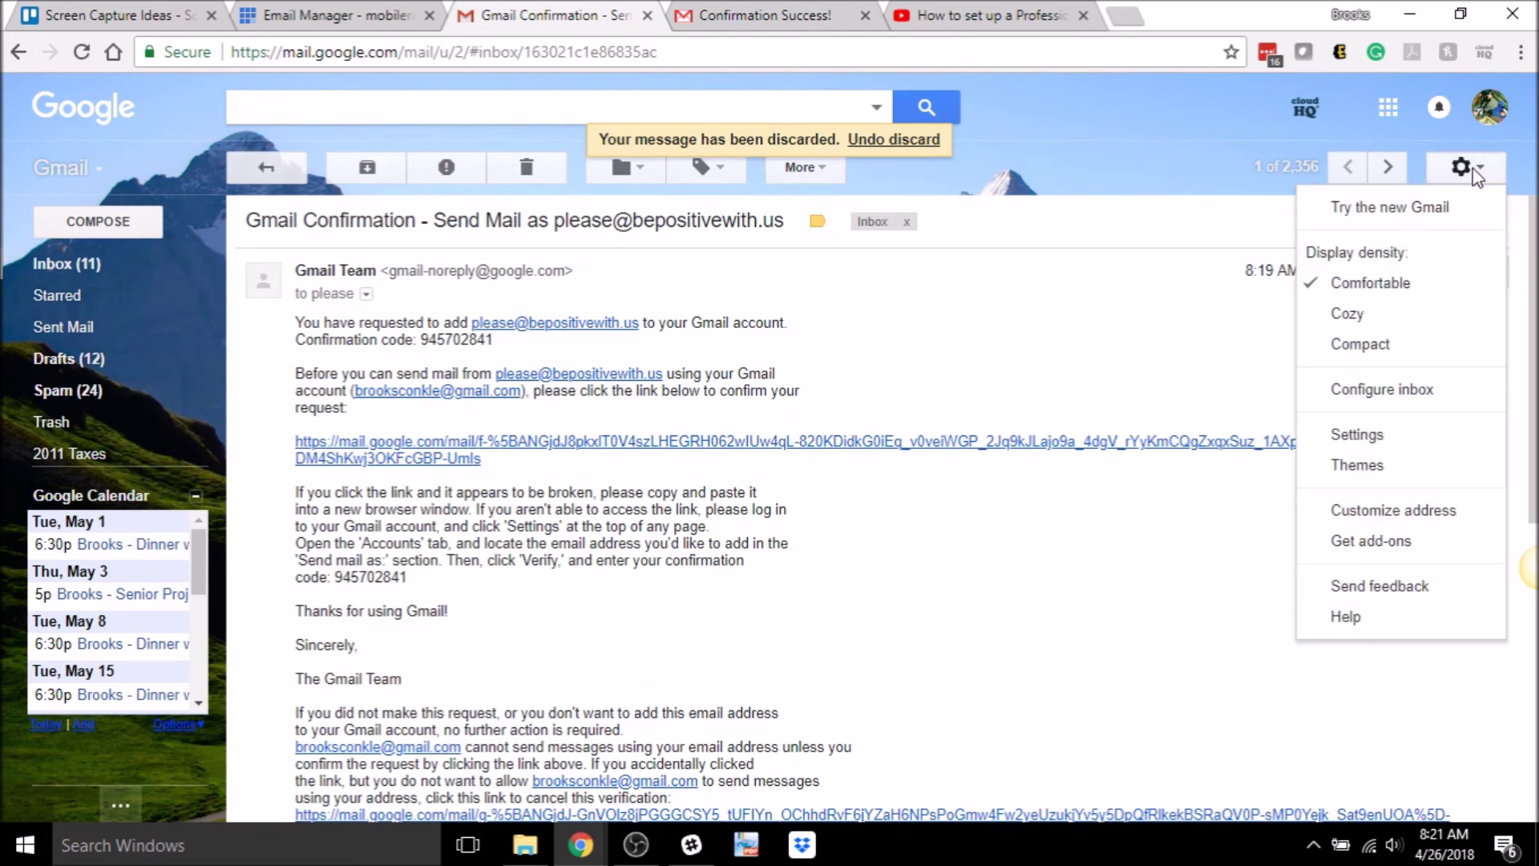
{"action": "left_click", "coordinate": [1392, 435]}
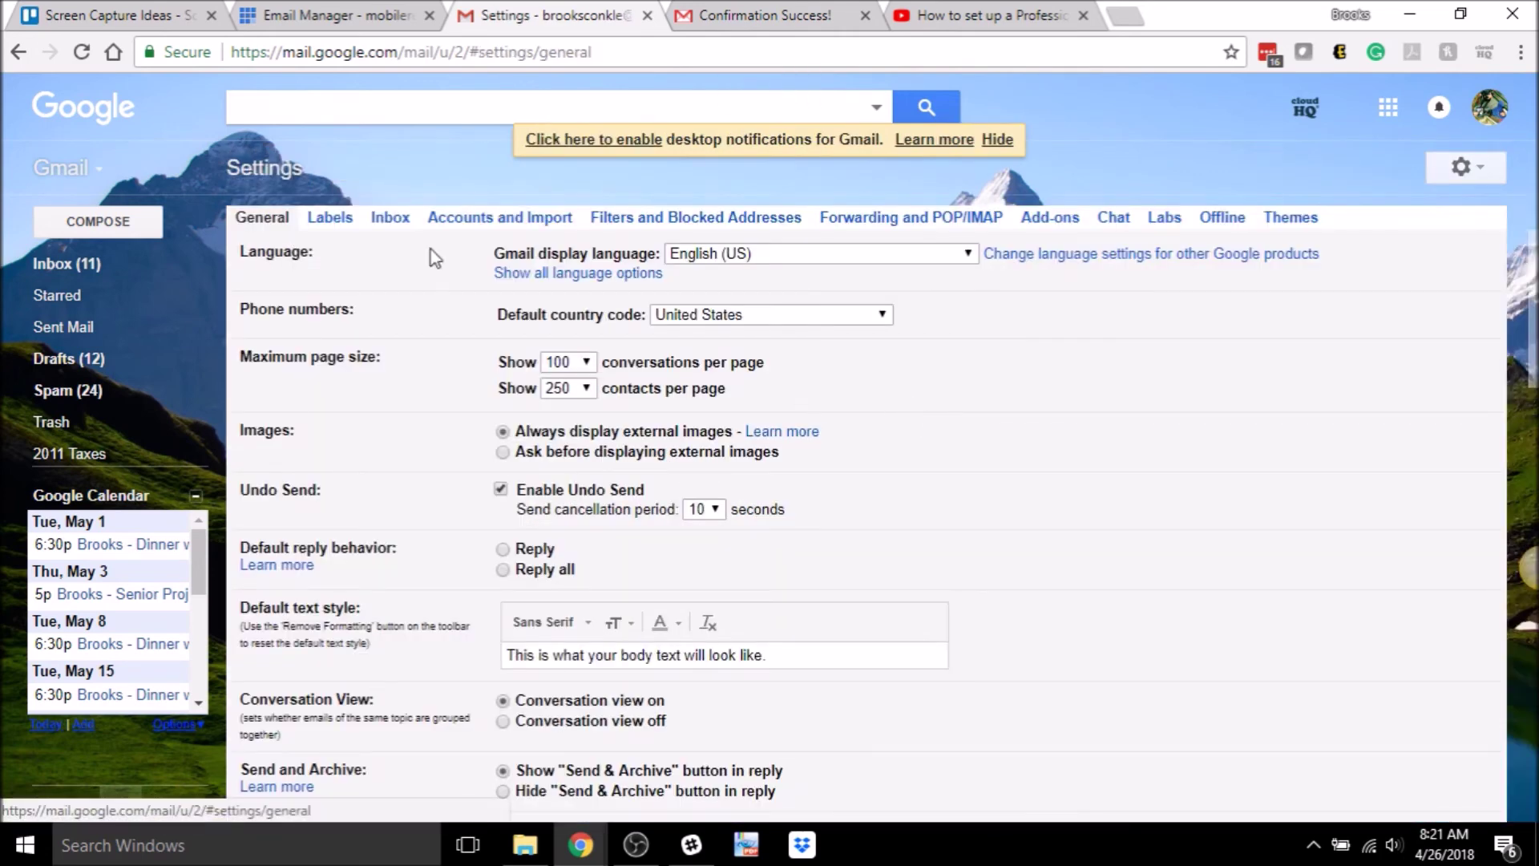
{"action": "left_click", "coordinate": [496, 222]}
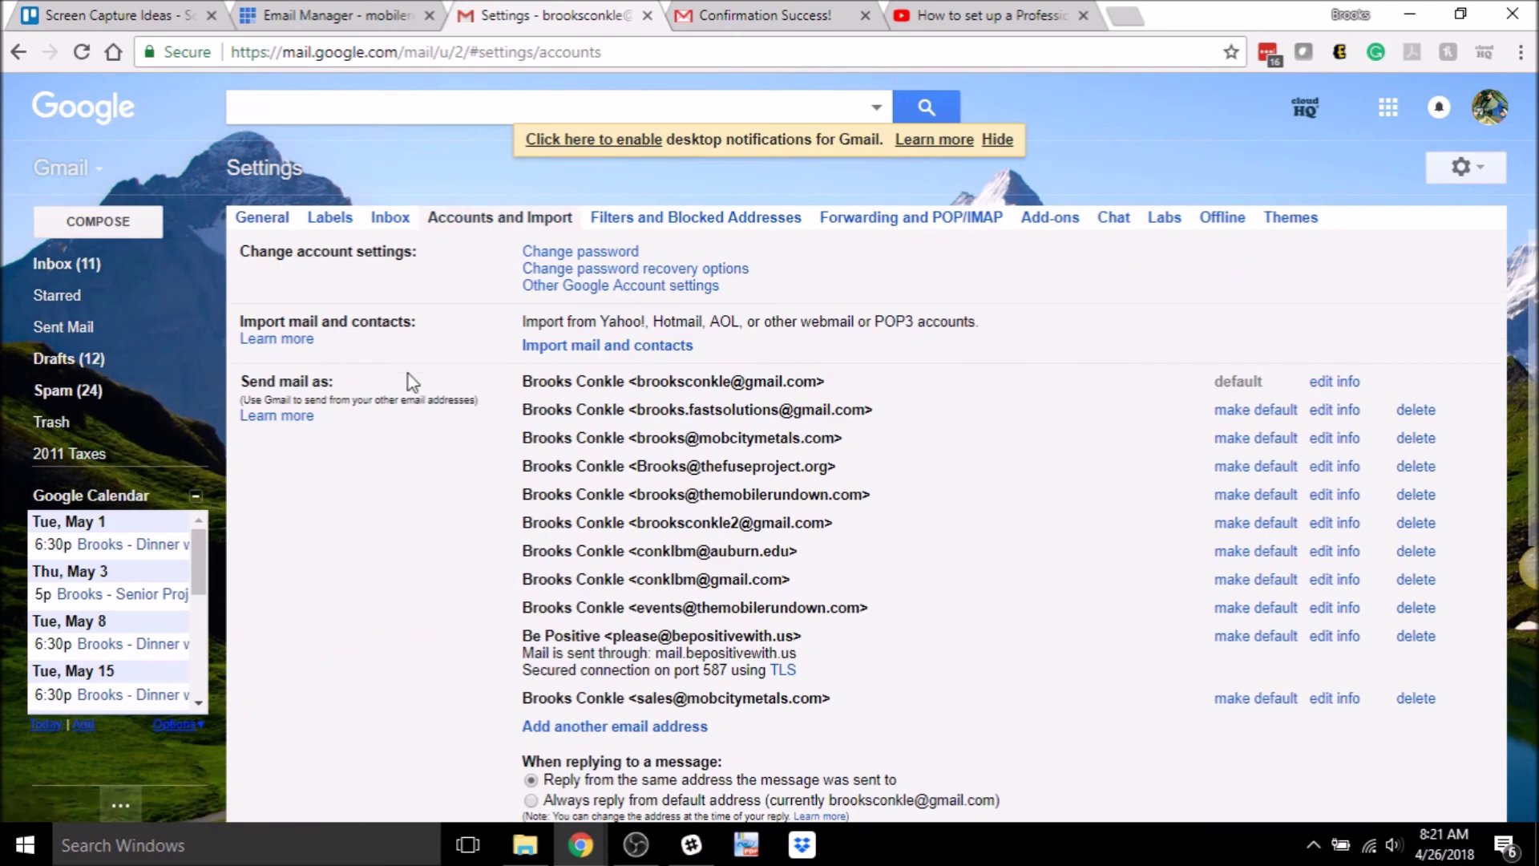
- Review the Be Positive send-as entry, the When replying option and Check mail from other accounts
{"action": "scroll", "coordinate": [487, 357], "scroll_direction": "down", "scroll_amount": 4}
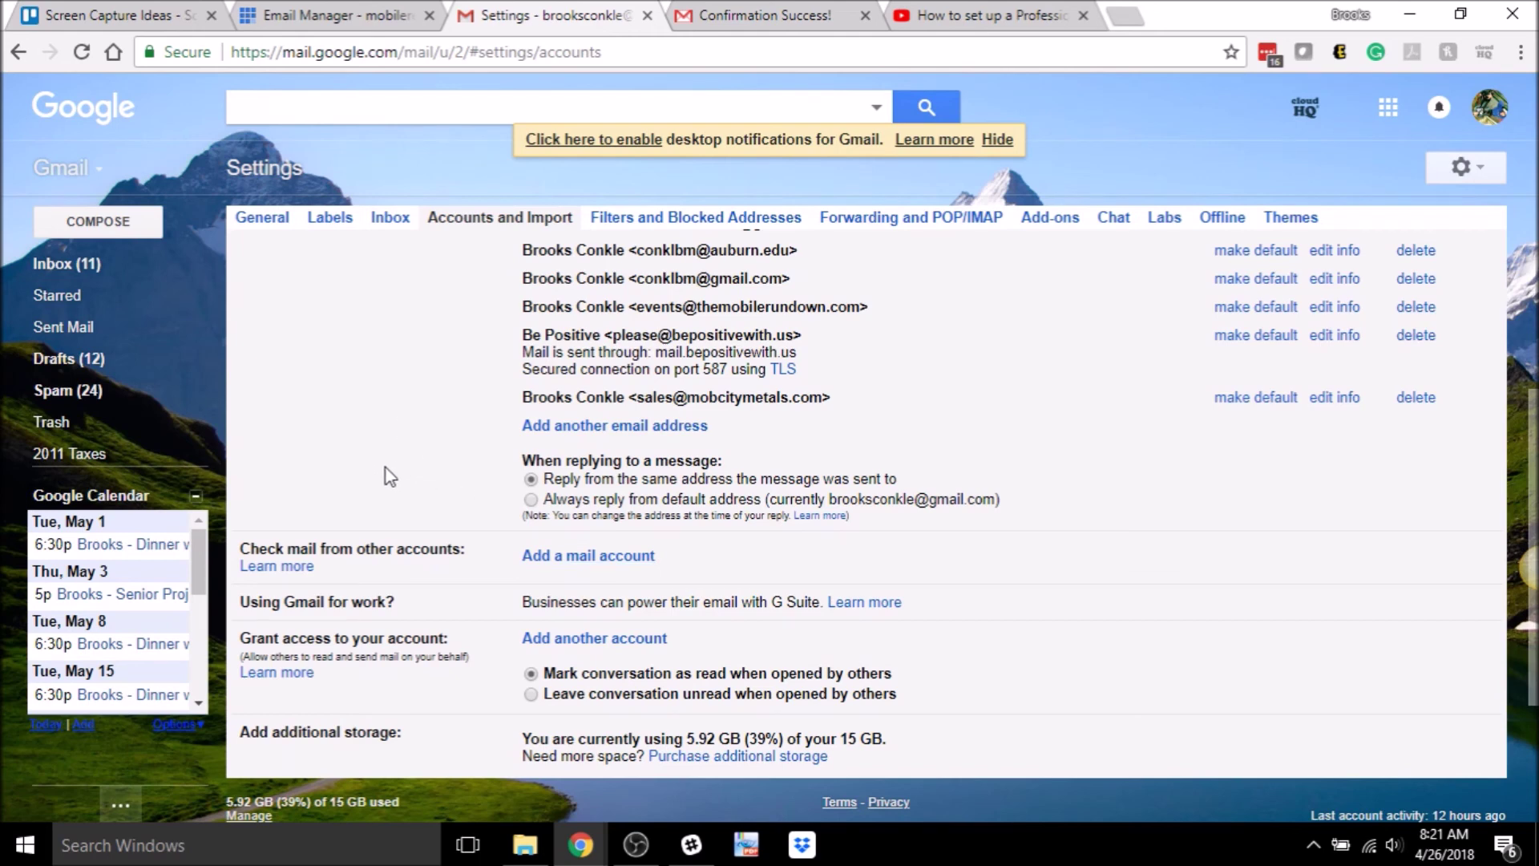
{"action": "scroll", "coordinate": [423, 486], "scroll_direction": "up", "scroll_amount": 4}
{"action": "scroll", "coordinate": [417, 485], "scroll_direction": "down", "scroll_amount": 4}
{"action": "left_click_drag", "start_coordinate": [388, 553], "coordinate": [825, 557]}
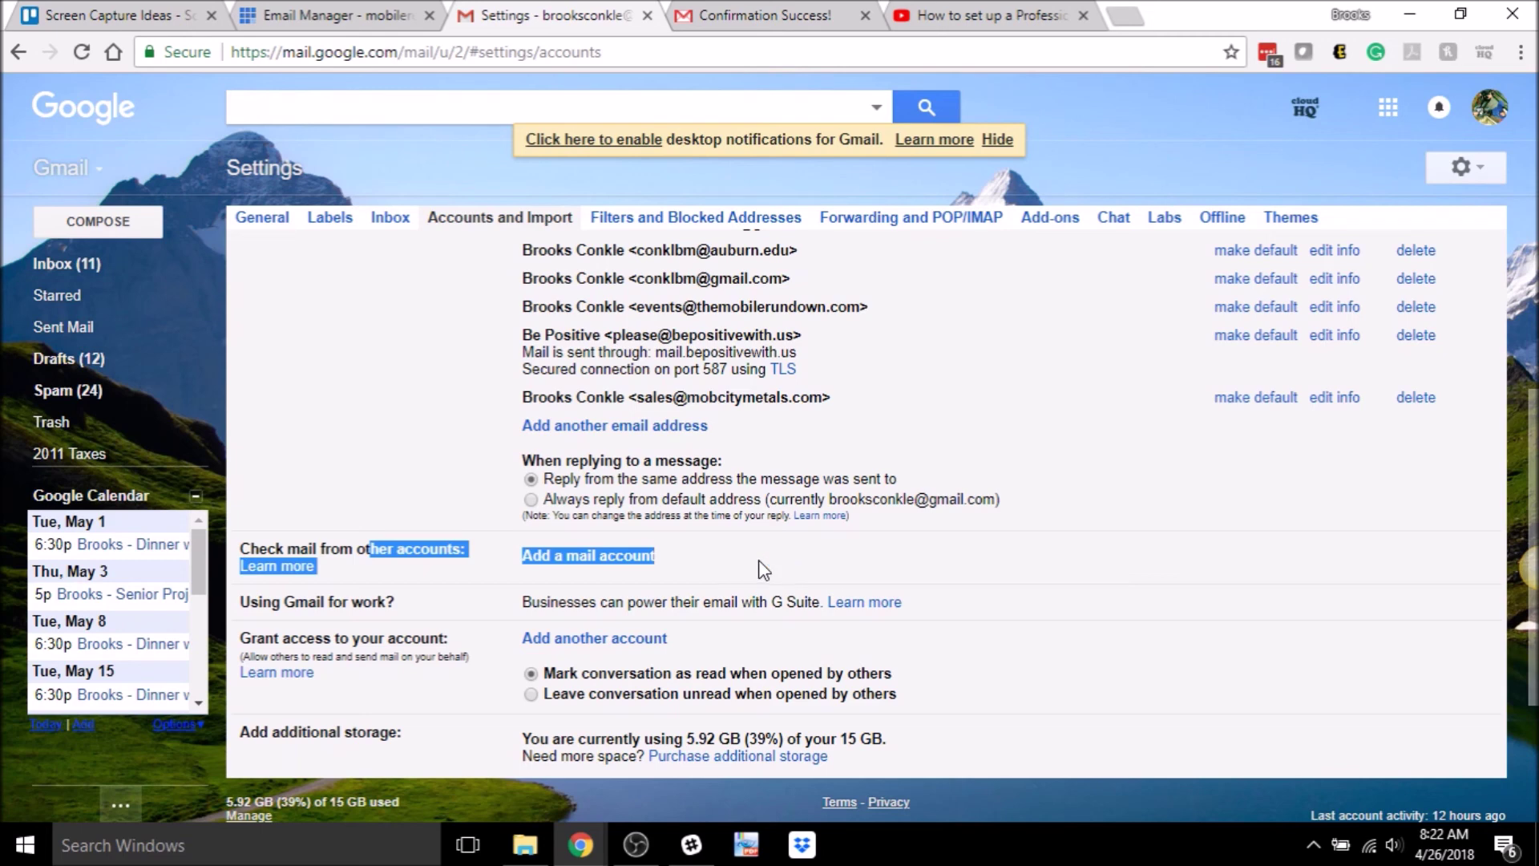
{"action": "left_click", "coordinate": [468, 492]}
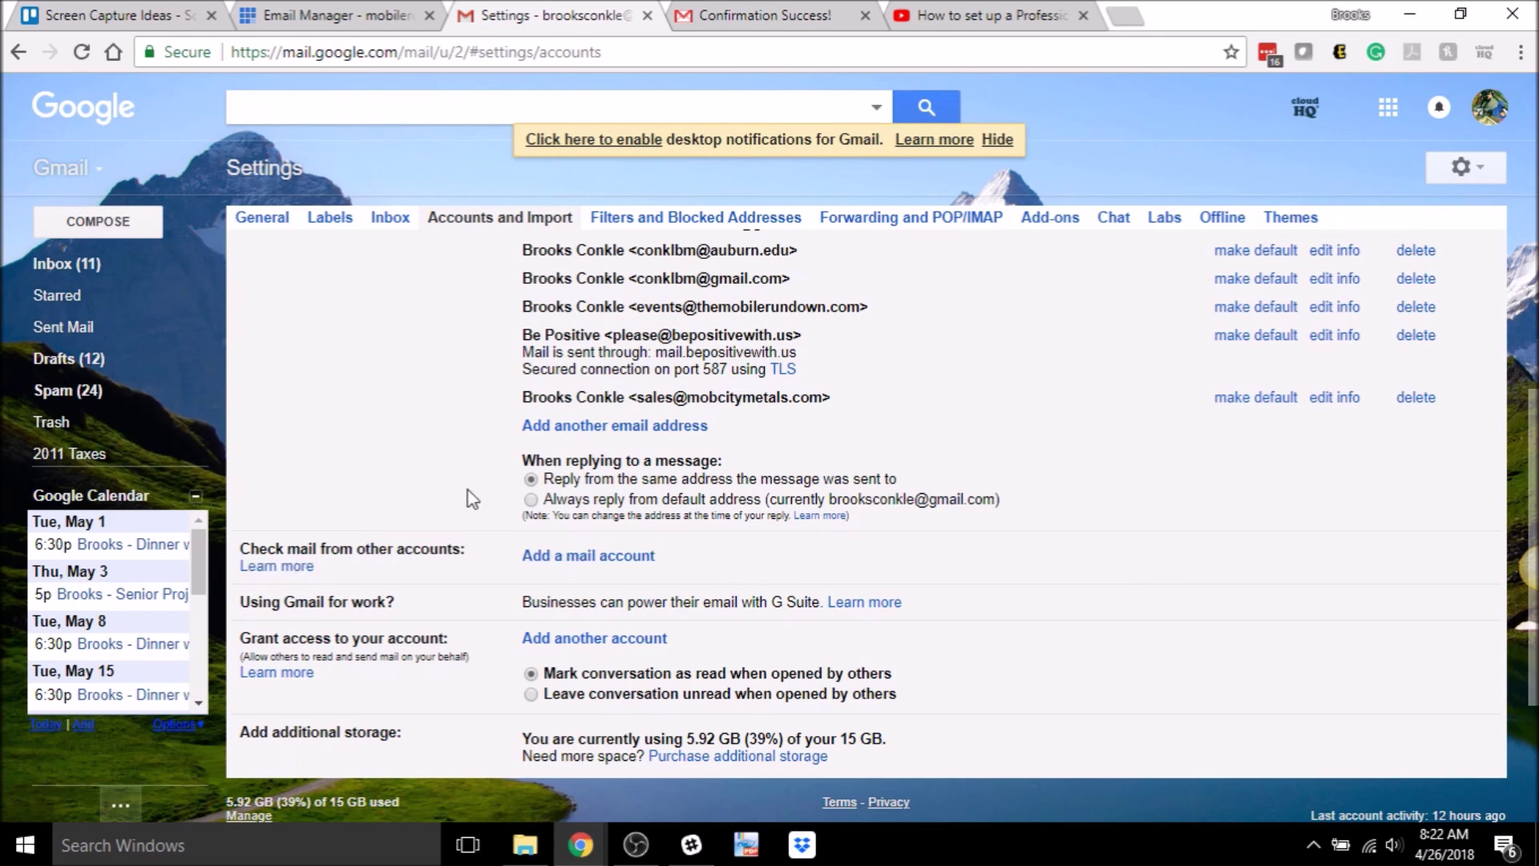